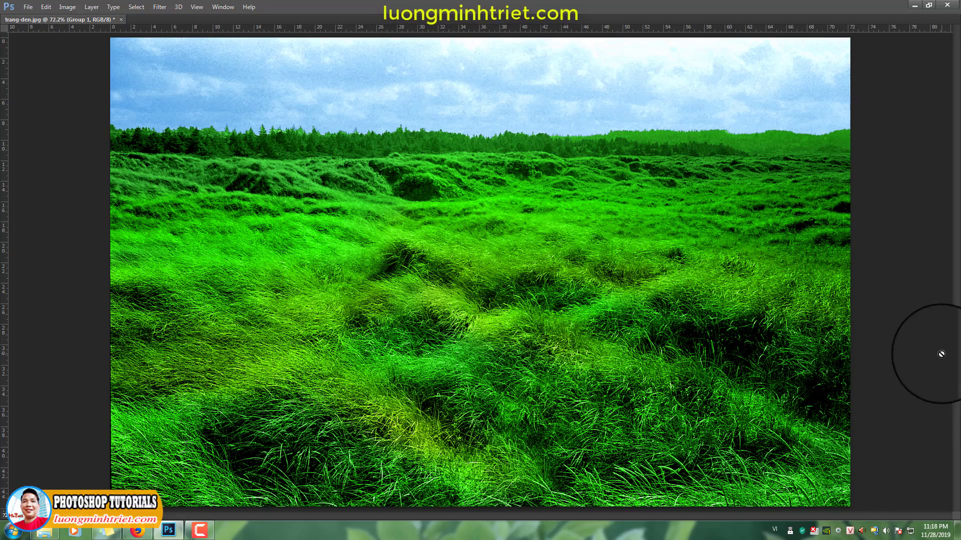
# View the colorized landscape in full-screen mode and return to the standard screen with all panels shown
pyautogui.press('f')
pyautogui.press('f')
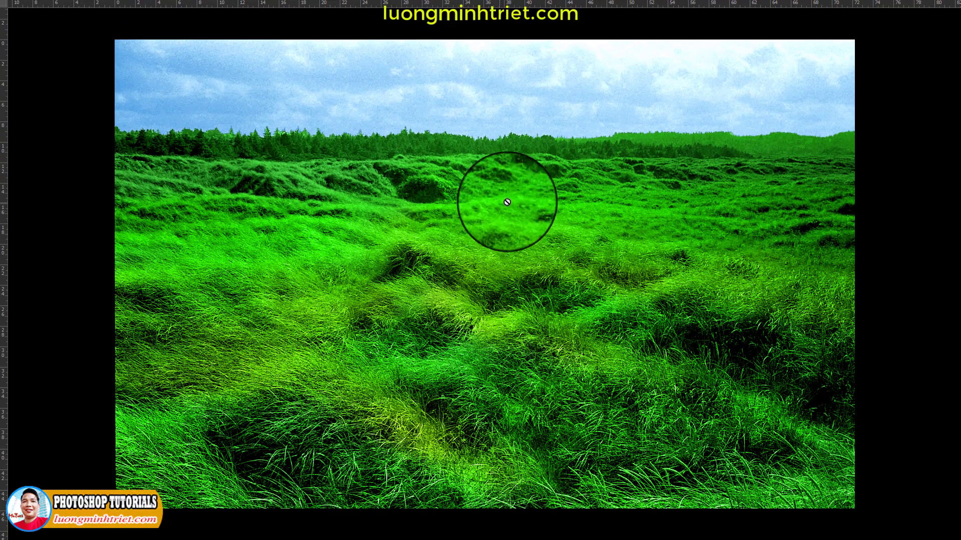
pyautogui.press('f')
pyautogui.press('Tab')
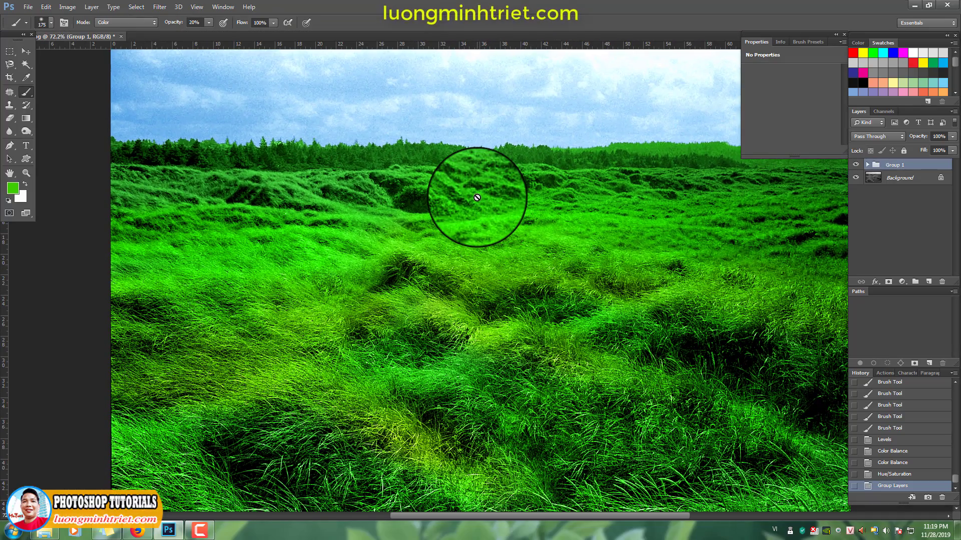
# Float trang-den.jpg in its own window and duplicate the image as "trang-den copy"
pyautogui.hotkey('ctrl', '0')
pyautogui.moveTo(73, 38); pyautogui.dragTo(118, 65)
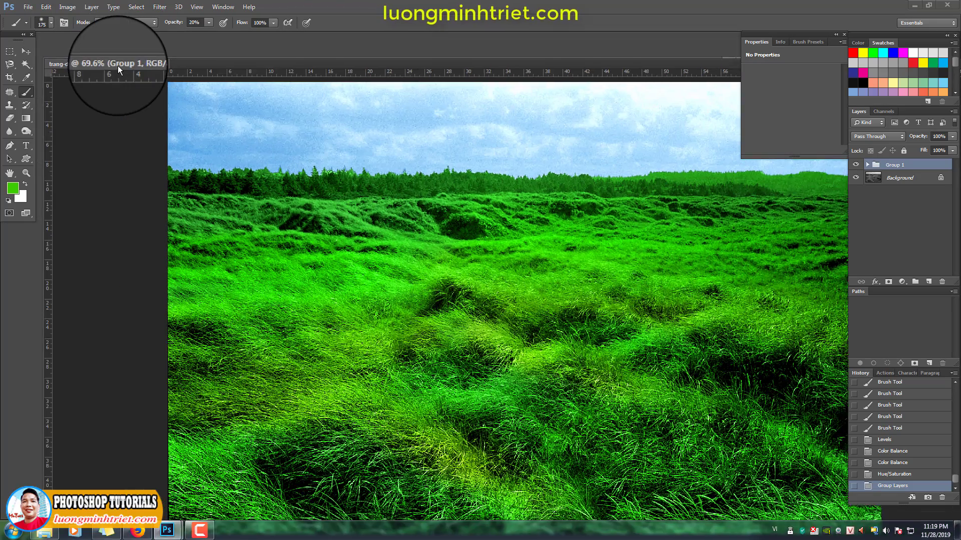
pyautogui.hotkey('ctrl', '0')
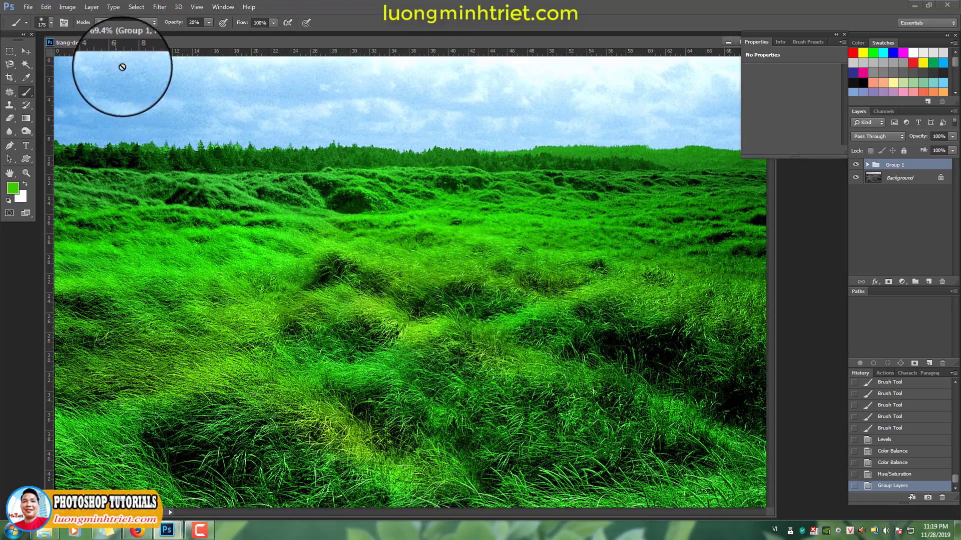
pyautogui.rightClick(221, 42)
pyautogui.click(233, 47)
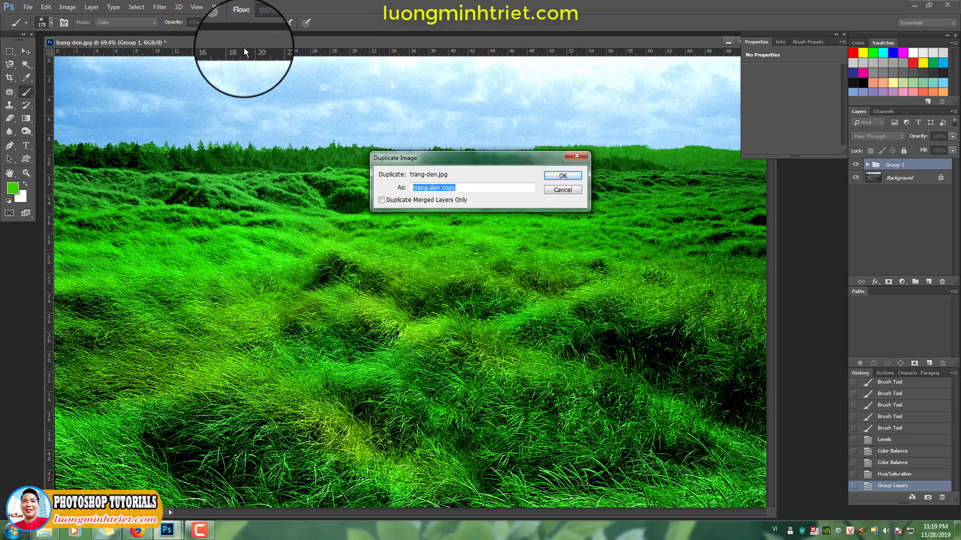
pyautogui.press('Return')
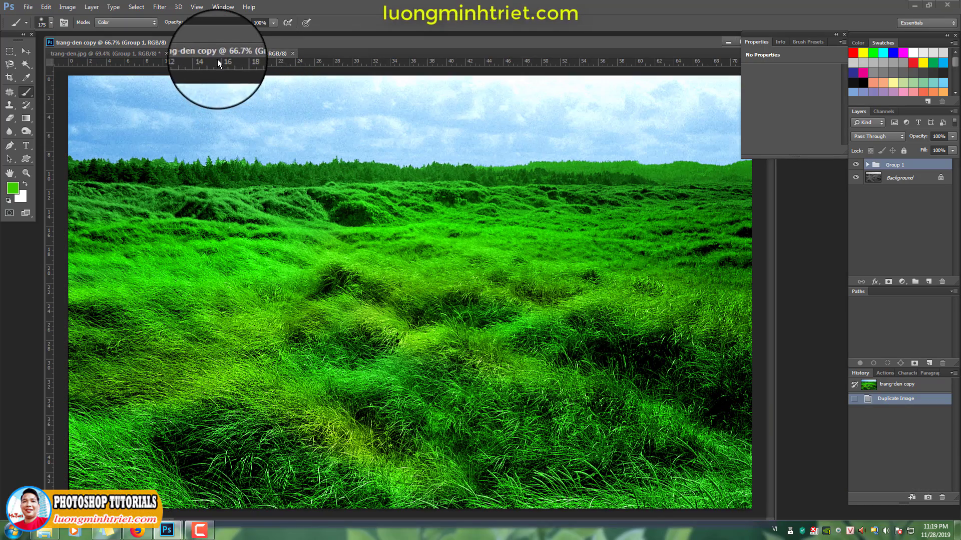
# Float the trang-den copy document in a separate window and reduce both images to 50% zoom
pyautogui.moveTo(215, 54); pyautogui.dragTo(247, 74)
pyautogui.keyDown('alt'); pyautogui.click(246, 106); pyautogui.keyUp('alt')
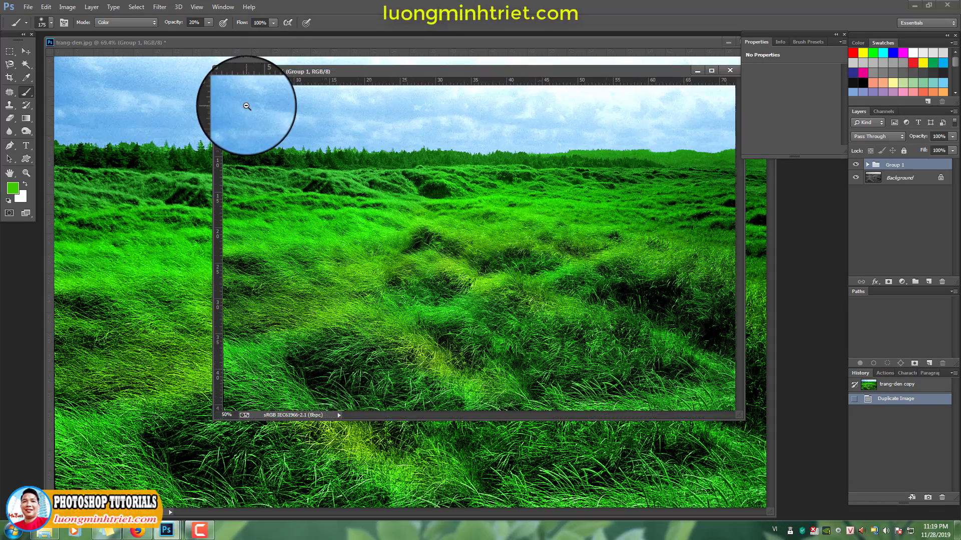
pyautogui.click(163, 44)
pyautogui.keyDown('alt'); pyautogui.click(169, 77); pyautogui.keyUp('alt')
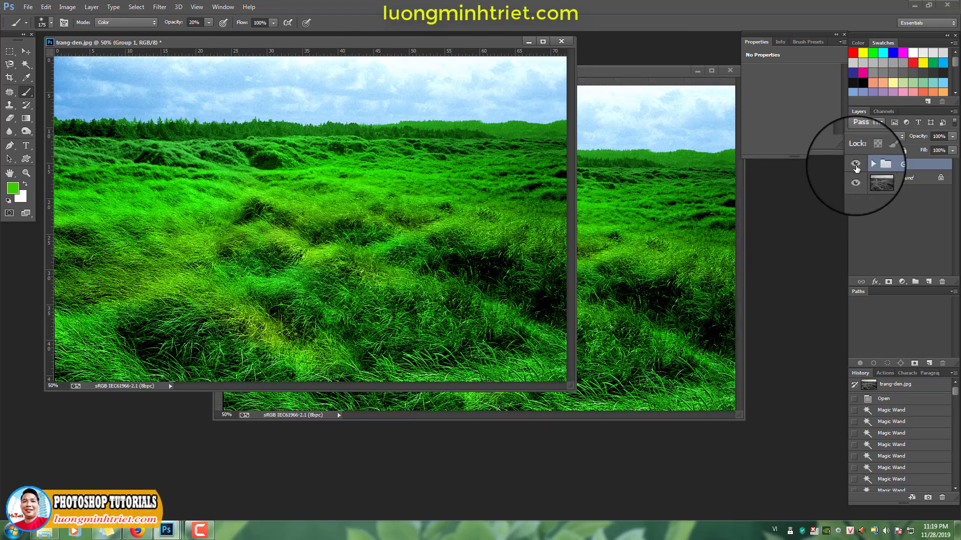
# Hide Group 1 in trang-den.jpg and arrange its window beside the colored copy for a before-and-after comparison
pyautogui.click(856, 164)
pyautogui.click(637, 71)
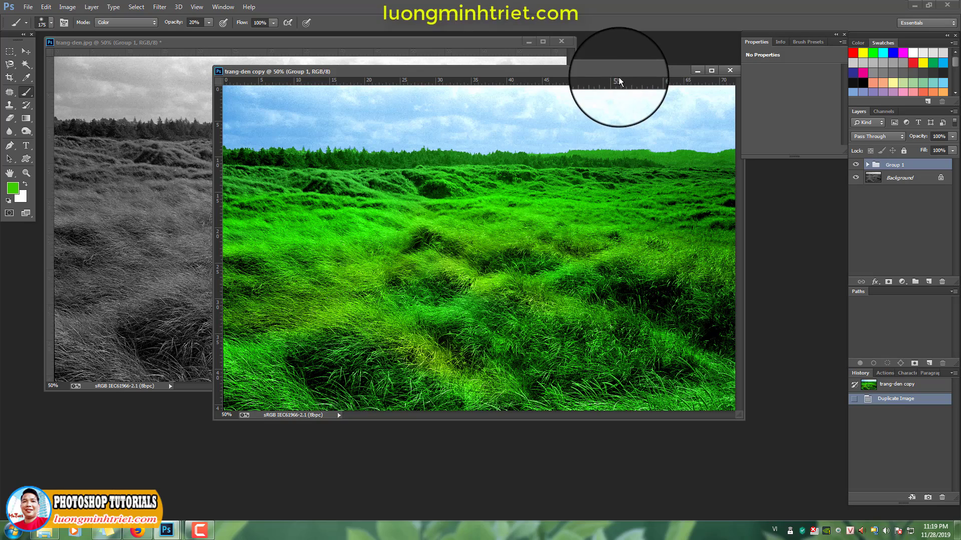
pyautogui.press('Tab')
pyautogui.moveTo(584, 74); pyautogui.dragTo(769, 127)
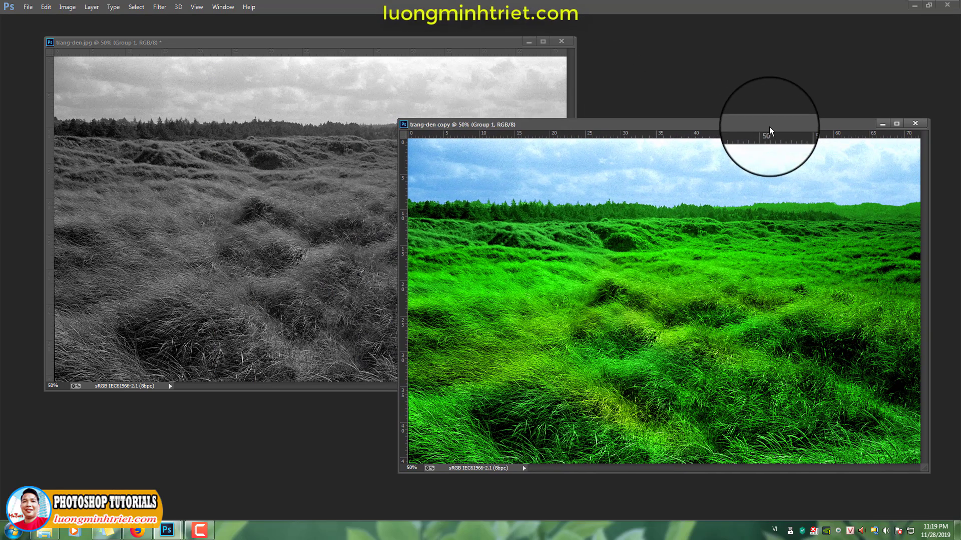
pyautogui.moveTo(445, 44); pyautogui.dragTo(392, 27)
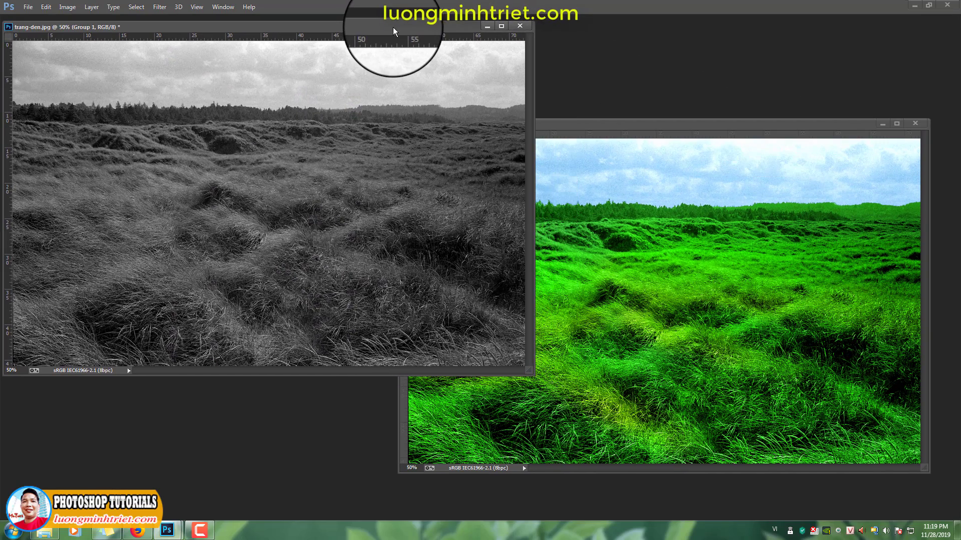
pyautogui.click(598, 124)
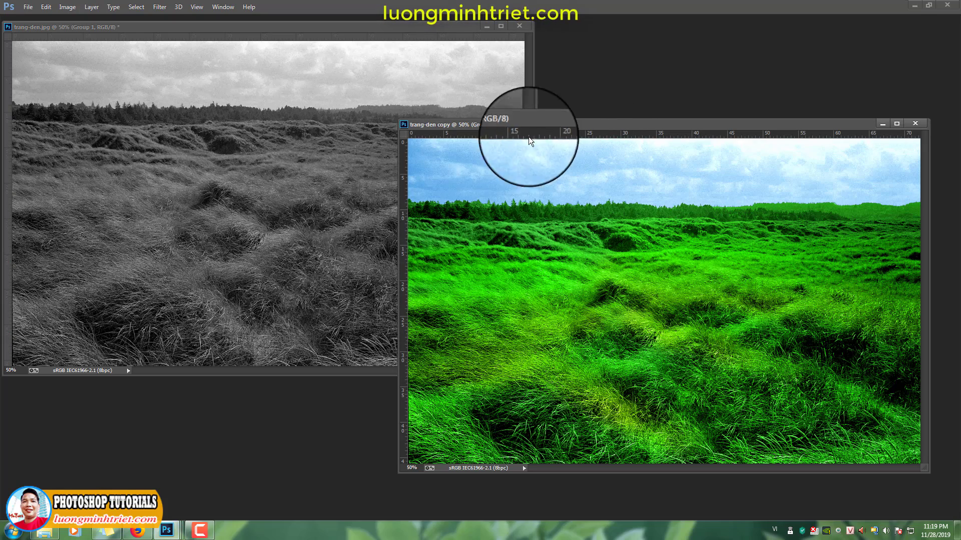
pyautogui.moveTo(514, 124); pyautogui.dragTo(483, 106)
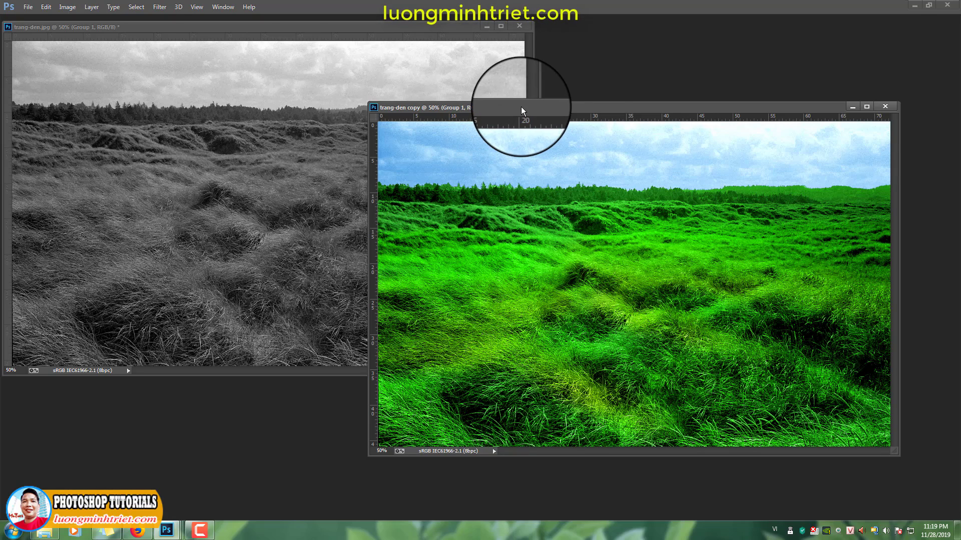
pyautogui.moveTo(521, 107); pyautogui.dragTo(564, 150)
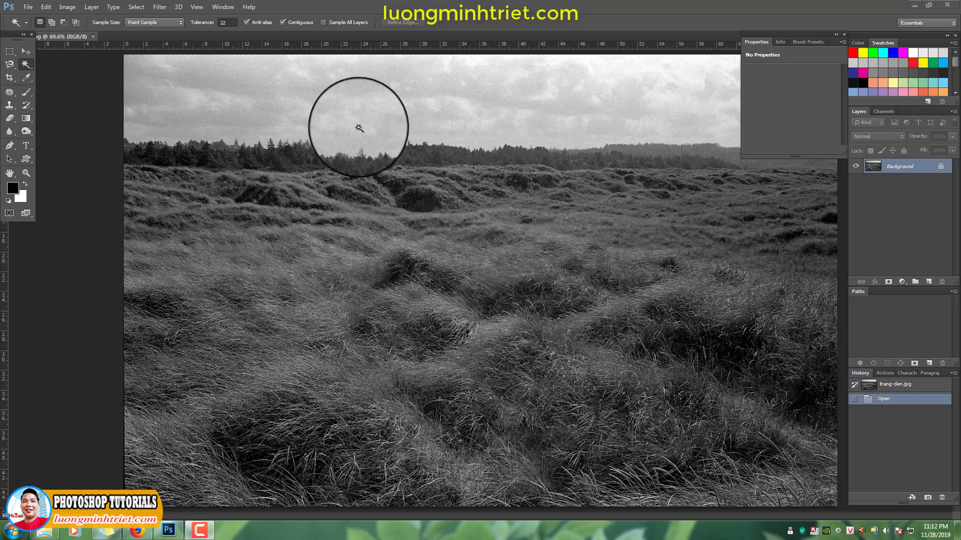
# Select the left part of the sky above the treeline with the Magic Wand at tolerance 22, adding adjoining cloud areas
pyautogui.hotkey('ctrl', 'space')
pyautogui.moveTo(285, 120); pyautogui.dragTo(305, 158)
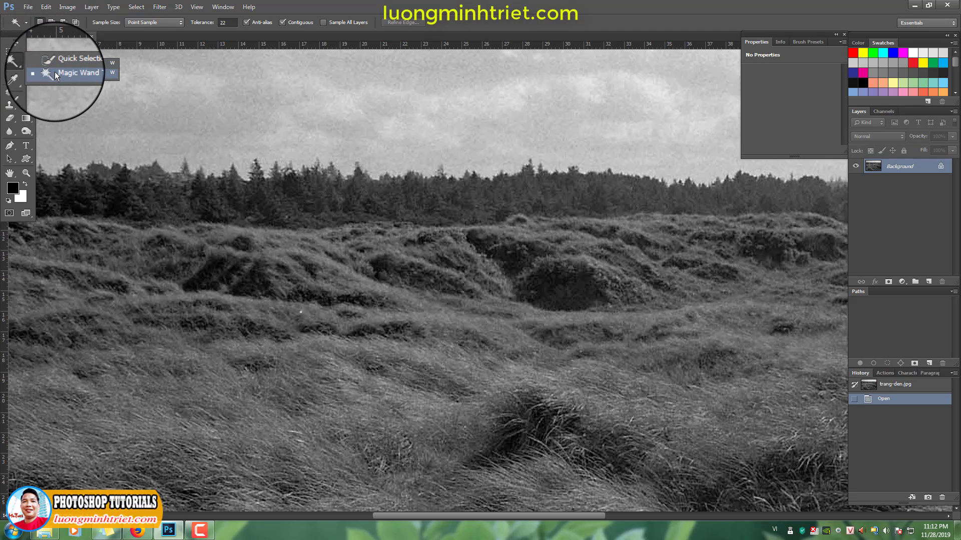
pyautogui.click(55, 74)
pyautogui.click(189, 111)
pyautogui.moveTo(133, 123); pyautogui.dragTo(314, 168)
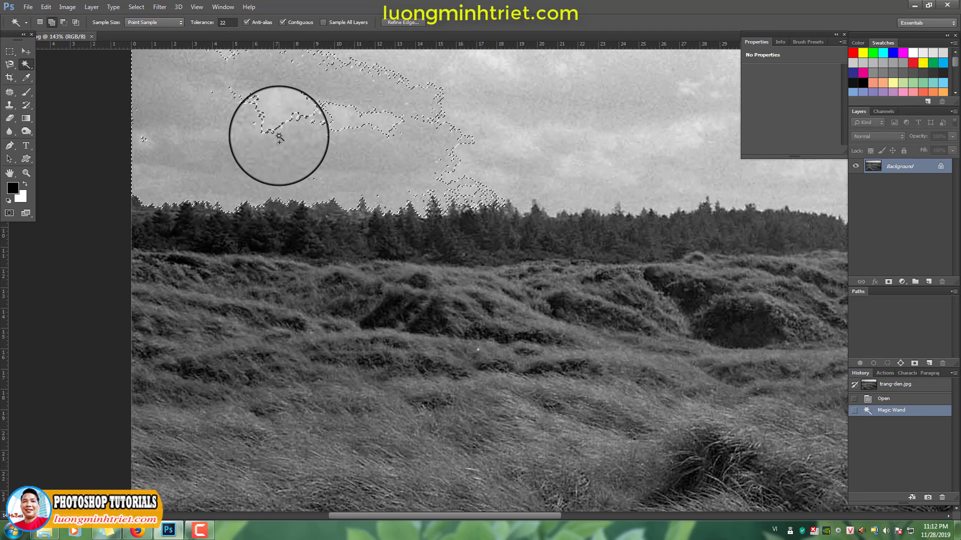
pyautogui.keyDown('shift'); pyautogui.click(270, 128); pyautogui.keyUp('shift')
pyautogui.keyDown('shift'); pyautogui.click(245, 123); pyautogui.keyUp('shift')
pyautogui.keyDown('shift'); pyautogui.click(238, 119); pyautogui.keyUp('shift')
pyautogui.keyDown('shift'); pyautogui.click(230, 114); pyautogui.keyUp('shift')
pyautogui.keyDown('shift'); pyautogui.click(255, 115); pyautogui.keyUp('shift')
pyautogui.keyDown('shift'); pyautogui.click(284, 117); pyautogui.keyUp('shift')
pyautogui.keyDown('shift'); pyautogui.click(283, 117); pyautogui.keyUp('shift')
pyautogui.keyDown('shift'); pyautogui.click(282, 119); pyautogui.keyUp('shift')
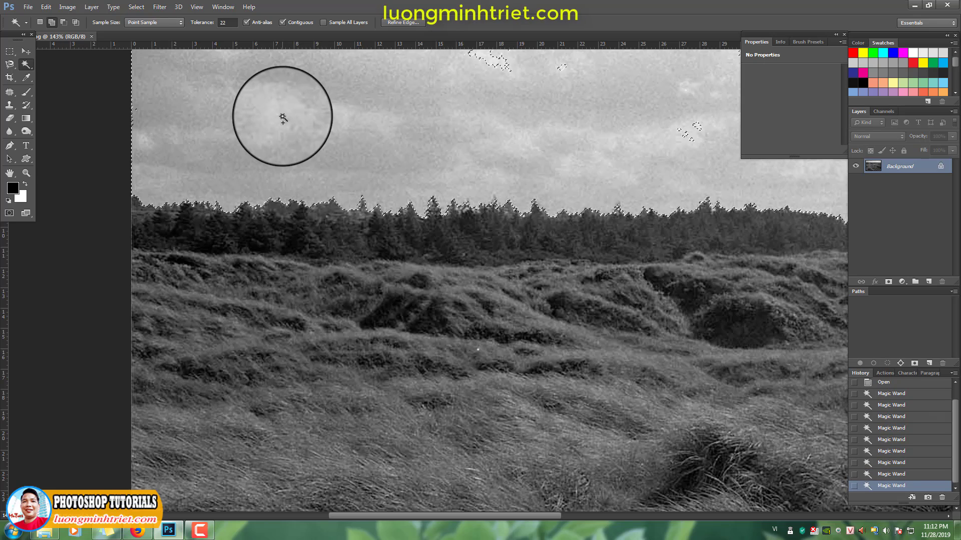
pyautogui.keyDown('shift'); pyautogui.click(291, 163); pyautogui.keyUp('shift')
# Add the remaining middle and right sky areas to the Magic Wand selection, up to the photo's right edge
pyautogui.moveTo(602, 126); pyautogui.dragTo(360, 173)
pyautogui.keyDown('shift'); pyautogui.click(275, 134); pyautogui.keyUp('shift')
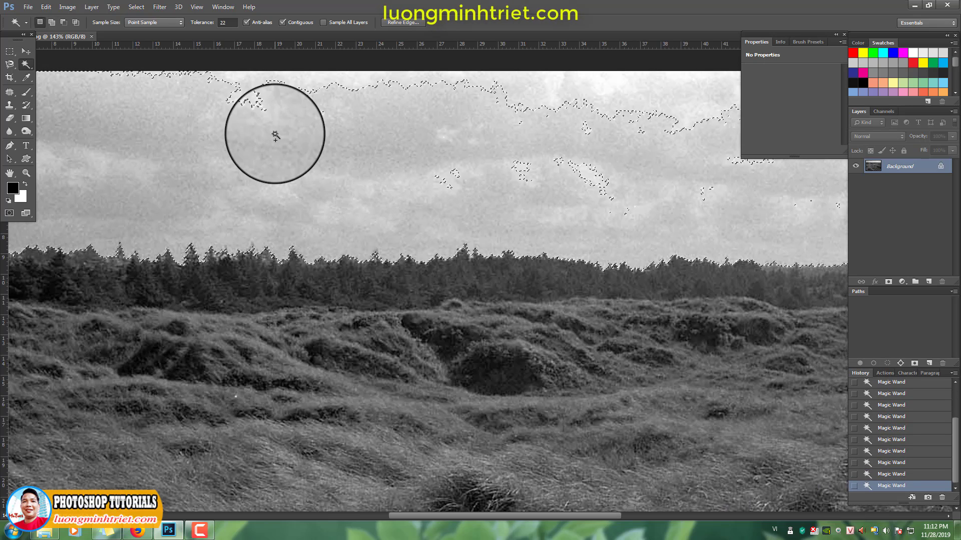
pyautogui.keyDown('shift'); pyautogui.click(275, 130); pyautogui.keyUp('shift')
pyautogui.keyDown('shift'); pyautogui.click(272, 125); pyautogui.keyUp('shift')
pyautogui.keyDown('shift'); pyautogui.click(271, 118); pyautogui.keyUp('shift')
pyautogui.keyDown('shift'); pyautogui.click(266, 106); pyautogui.keyUp('shift')
pyautogui.keyDown('shift'); pyautogui.click(266, 103); pyautogui.keyUp('shift')
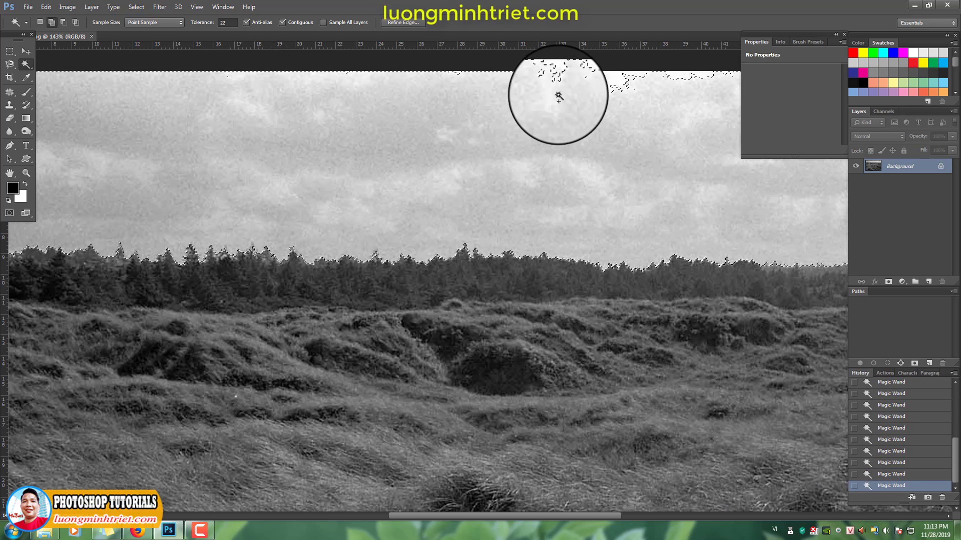
pyautogui.moveTo(607, 155); pyautogui.dragTo(220, 165)
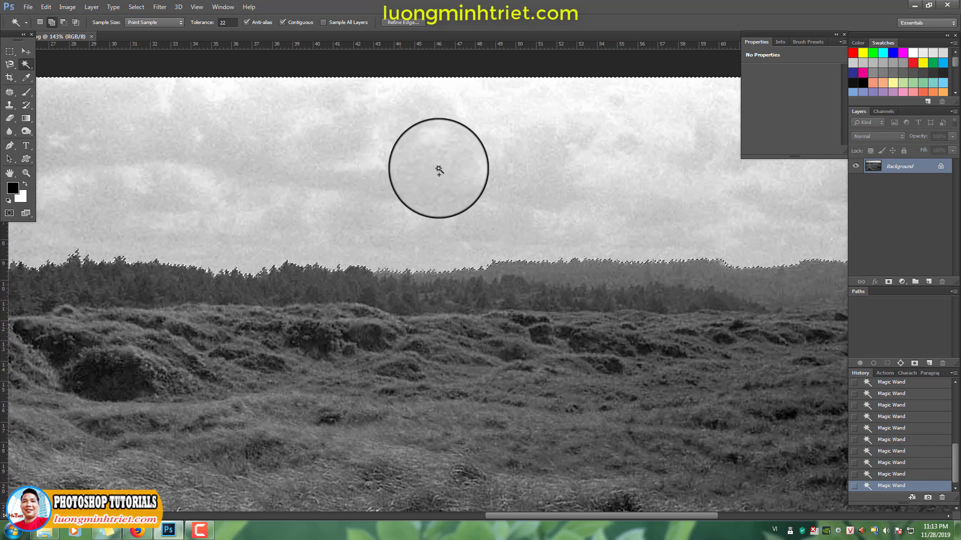
pyautogui.moveTo(804, 171); pyautogui.dragTo(407, 190)
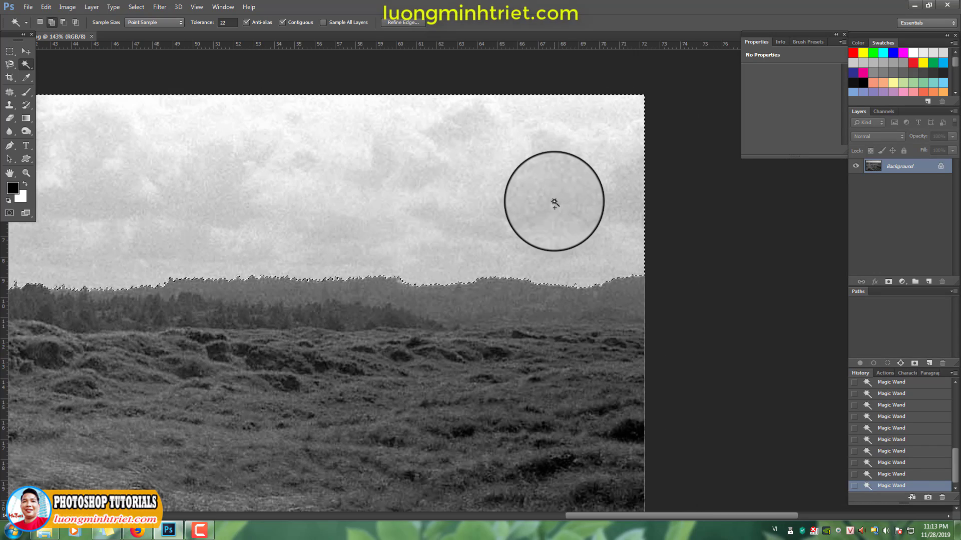
# Feather the sky selection by 1 pixel, copy it to a new layer and check the cutout with Background hidden
pyautogui.scroll(-5, 550, 233)
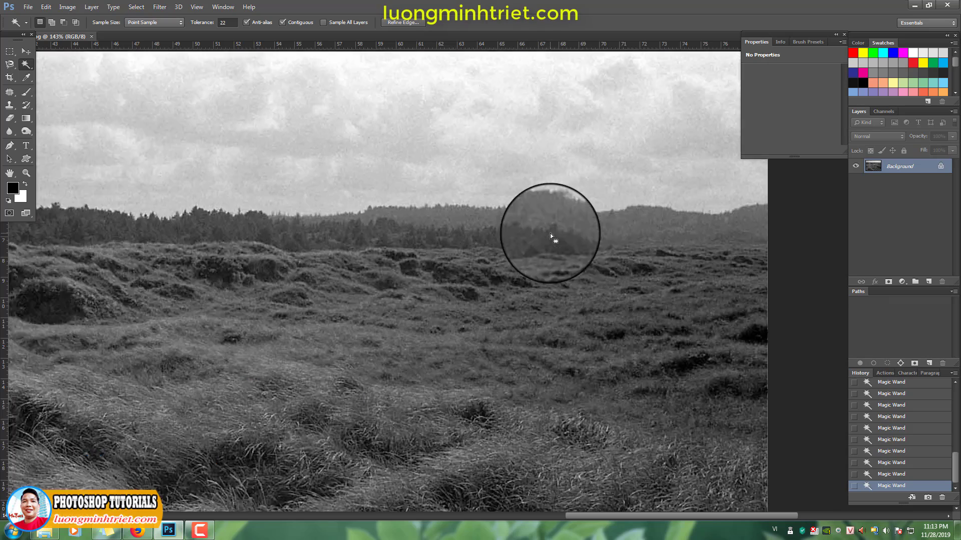
pyautogui.hotkey('shift', 'F6')
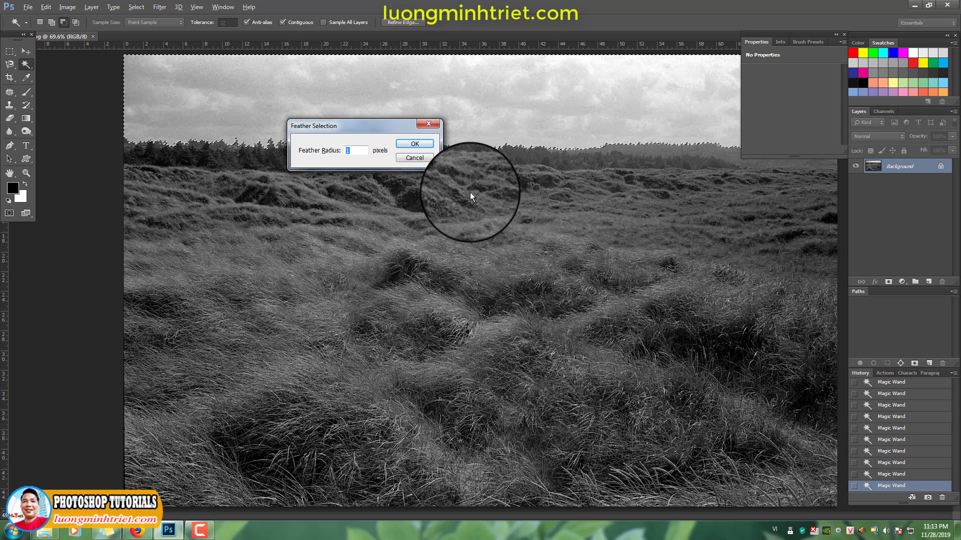
pyautogui.press('Return')
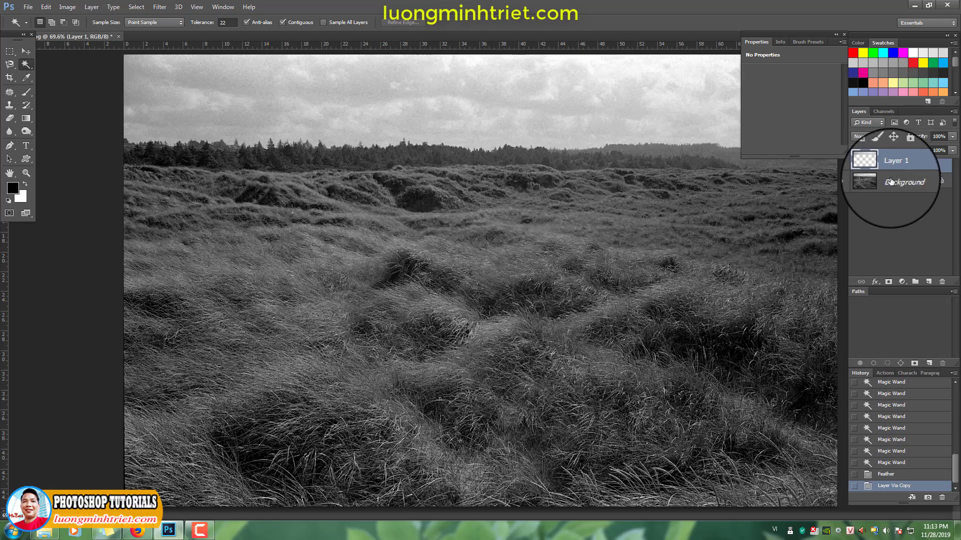
pyautogui.click(856, 181)
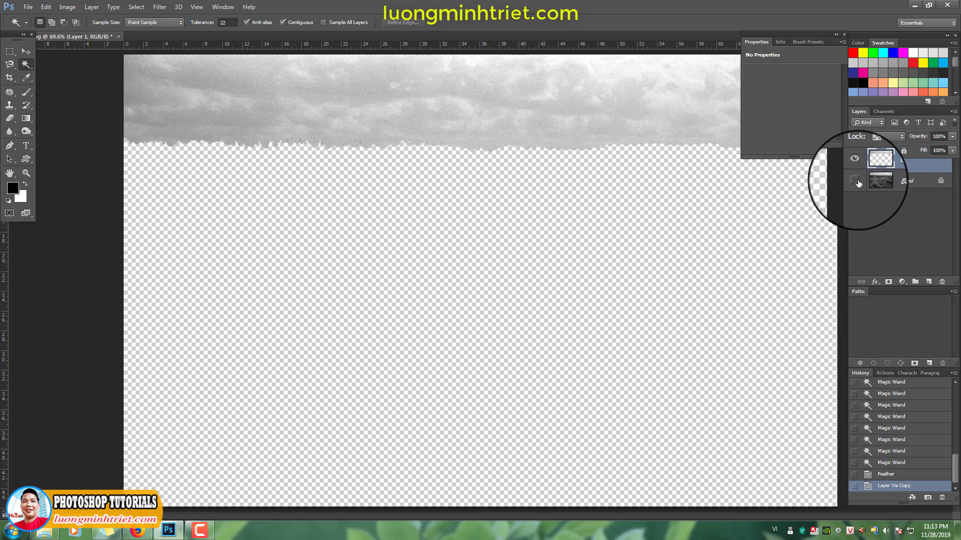
pyautogui.click(858, 182)
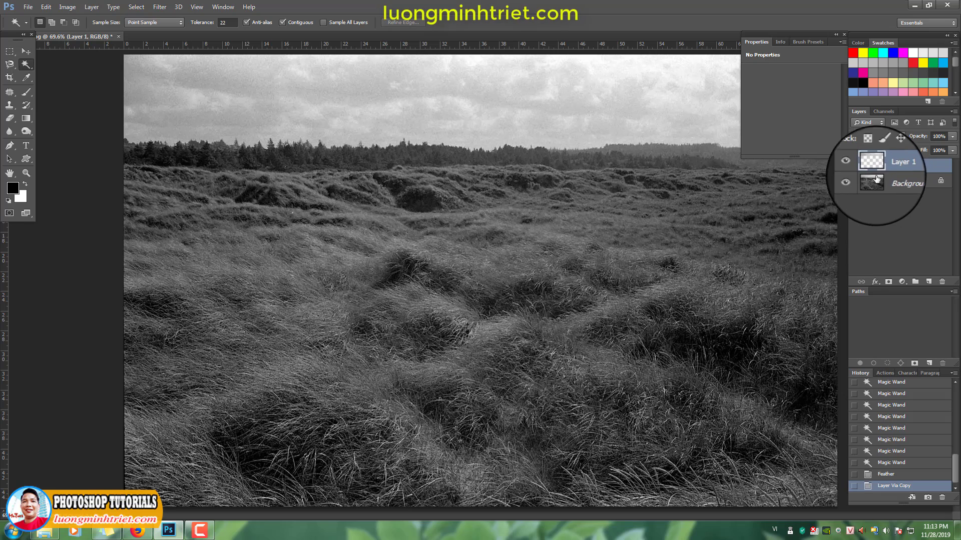
# Load Layer 1's outline as a selection, invert and feather it, and copy the ground from Background to a new layer
pyautogui.keyDown('ctrl'); pyautogui.click(873, 170); pyautogui.keyUp('ctrl')
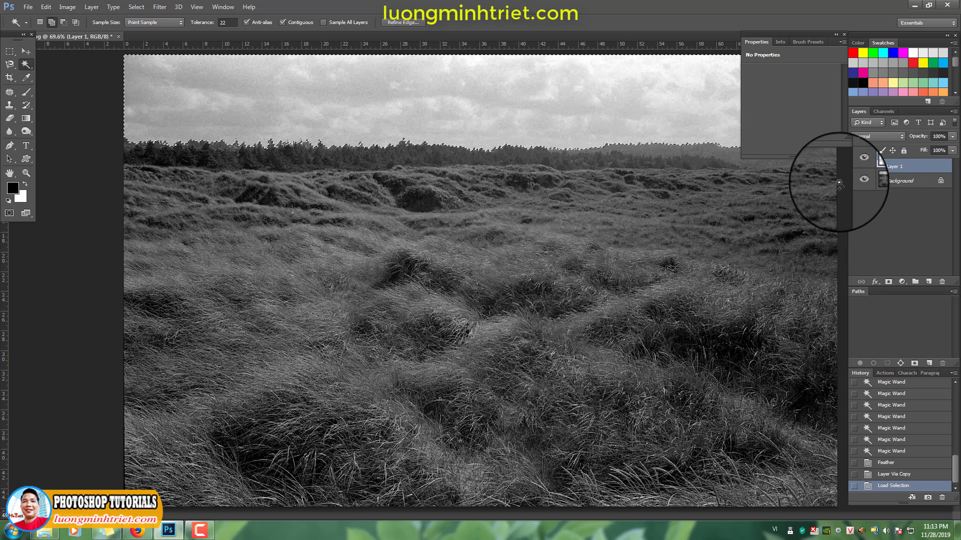
pyautogui.hotkey('ctrl', 'shift', 'i')
pyautogui.click(894, 186)
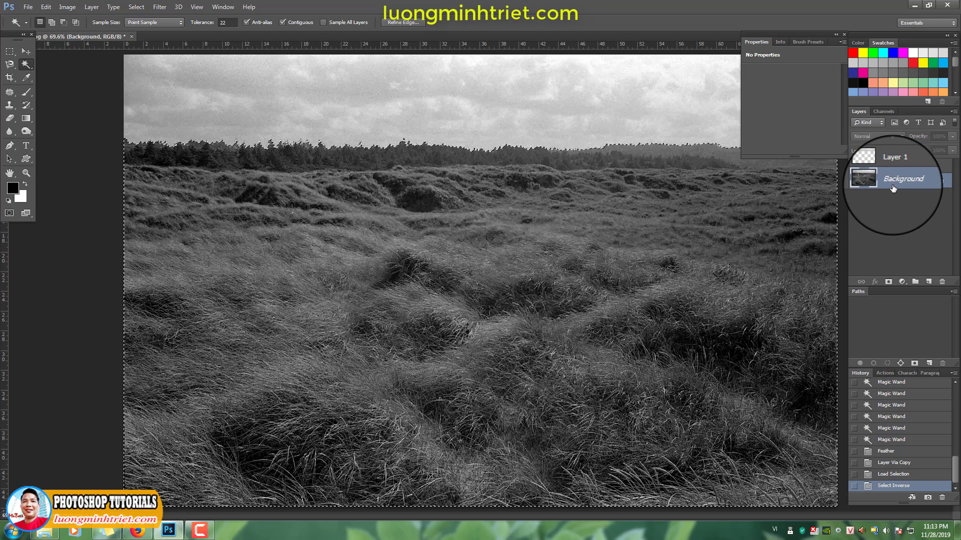
pyautogui.hotkey('shift', 'F6')
pyautogui.press('Return')
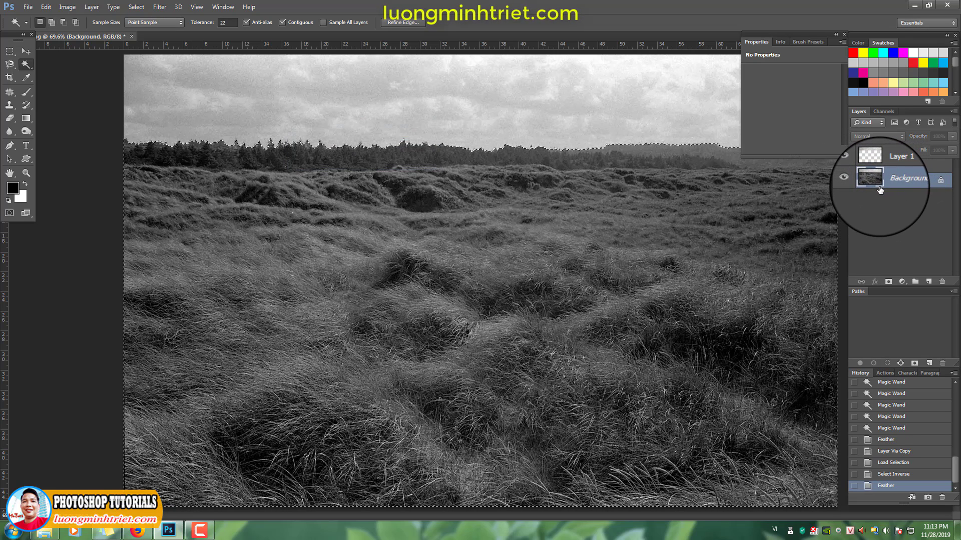
pyautogui.hotkey('ctrl', 'j')
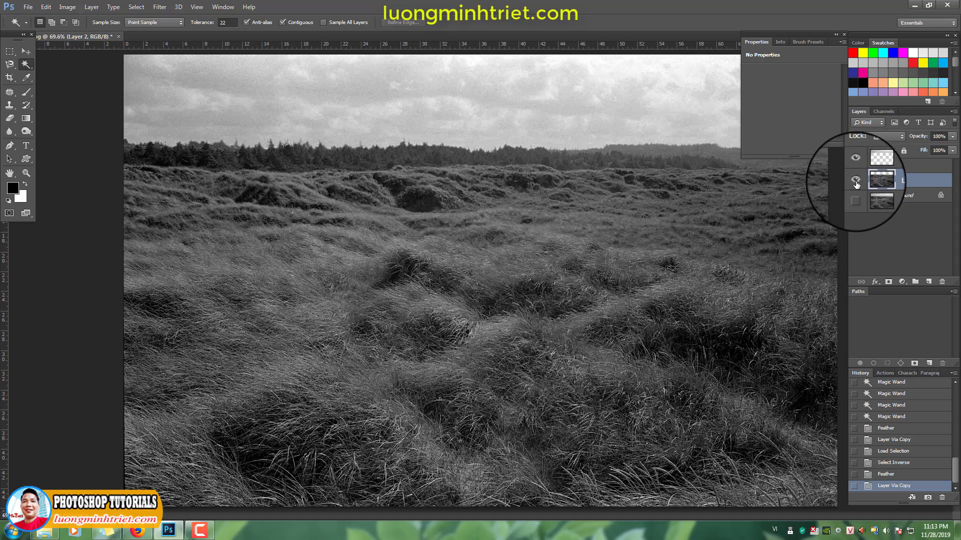
# Check the ground cutout by toggling Layer 2's visibility, and show Background again
pyautogui.click(857, 183)
pyautogui.click(856, 183)
pyautogui.click(856, 183)
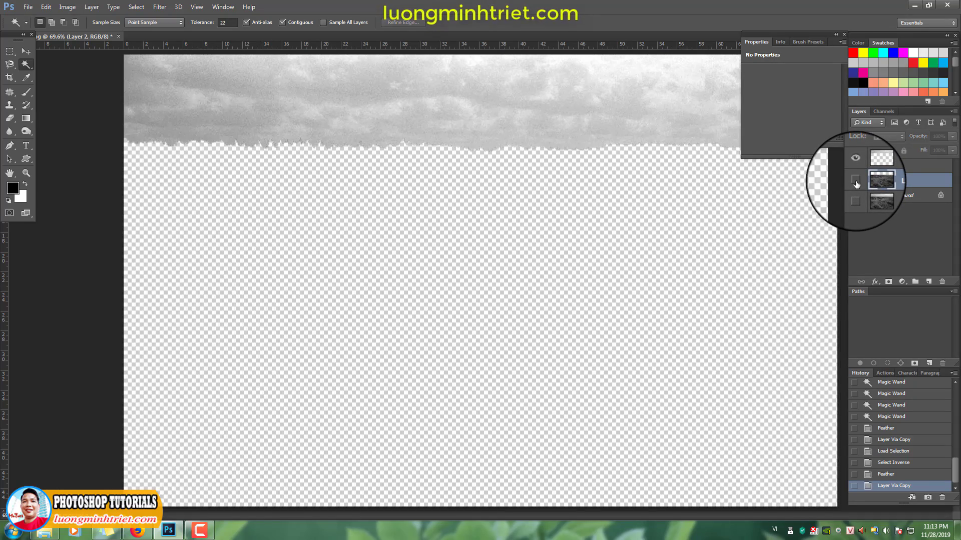
pyautogui.click(856, 183)
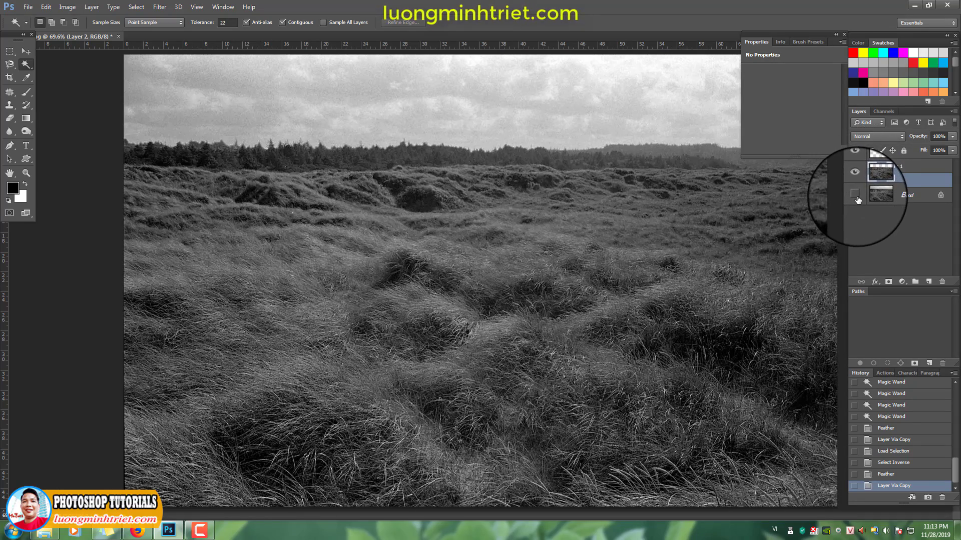
pyautogui.click(854, 195)
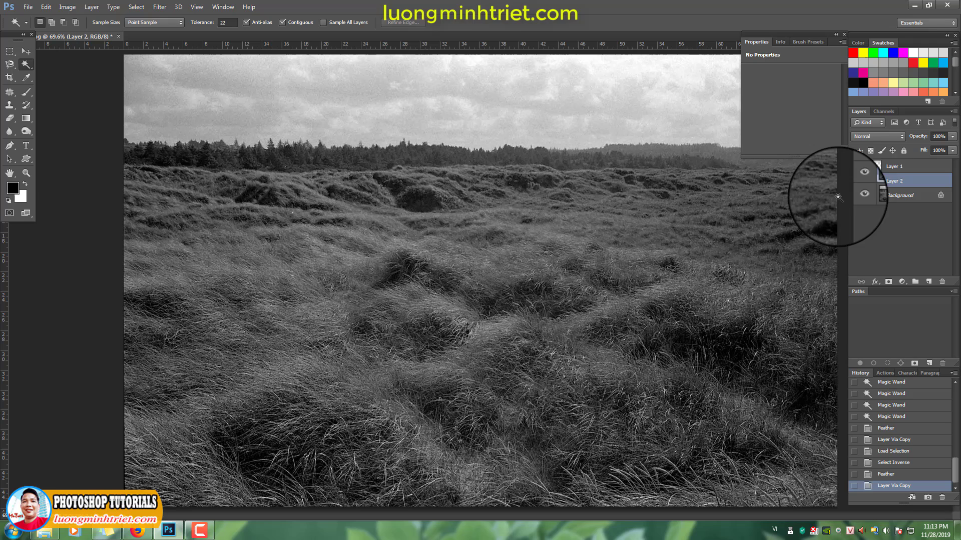
# Colorize the sky on Layer 1 blue with Hue/Saturation, turning on Colorize with Hue 209 and adjusting saturation and lightness
pyautogui.click(894, 167)
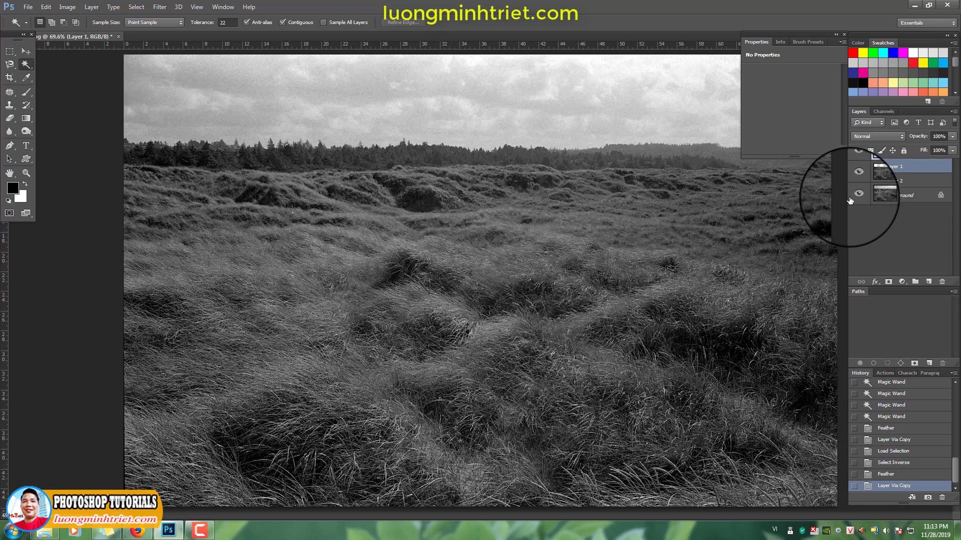
pyautogui.hotkey('ctrl', 'u')
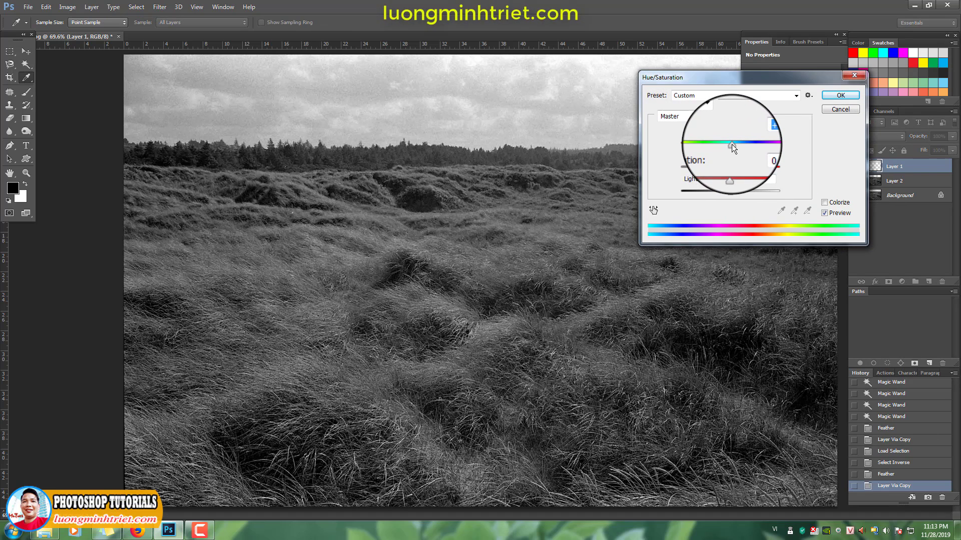
pyautogui.click(824, 202)
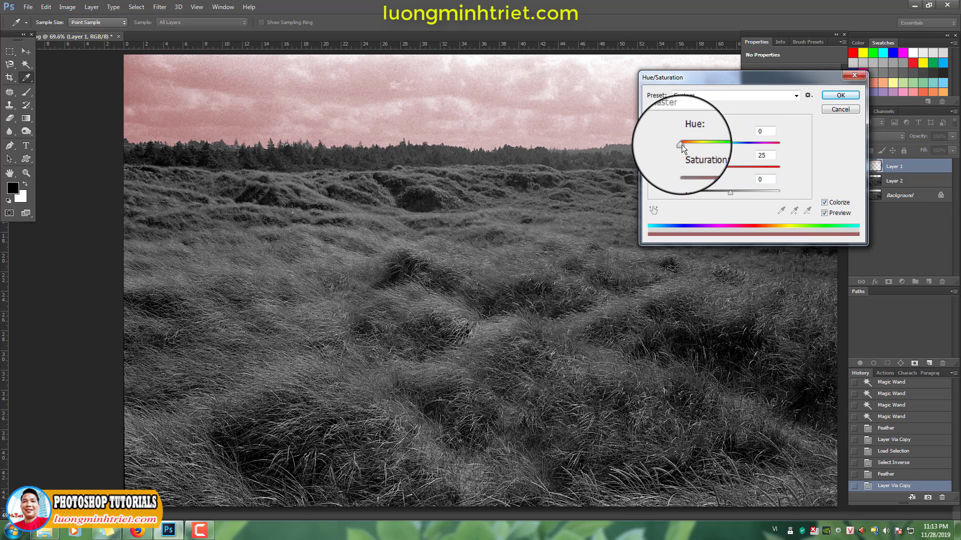
pyautogui.moveTo(681, 145); pyautogui.dragTo(733, 192)
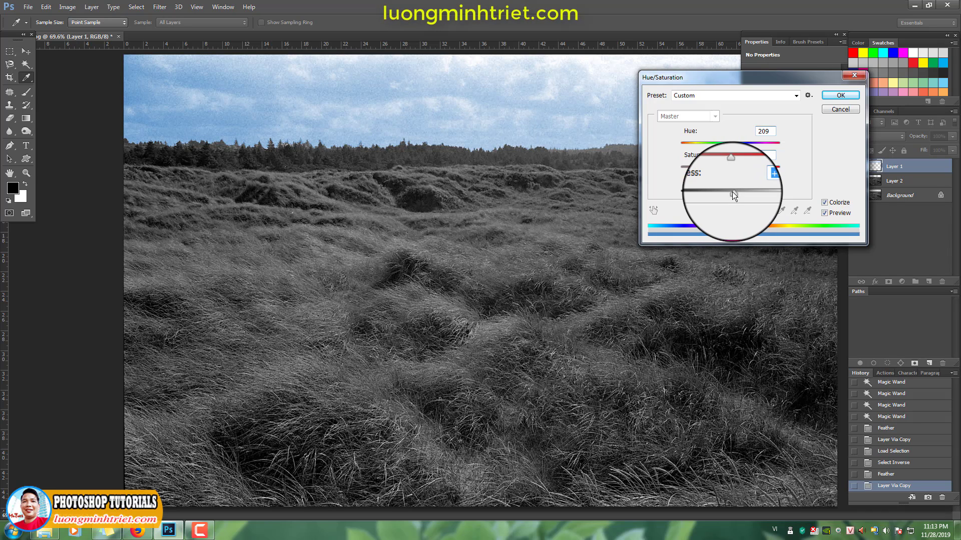
pyautogui.press('Return')
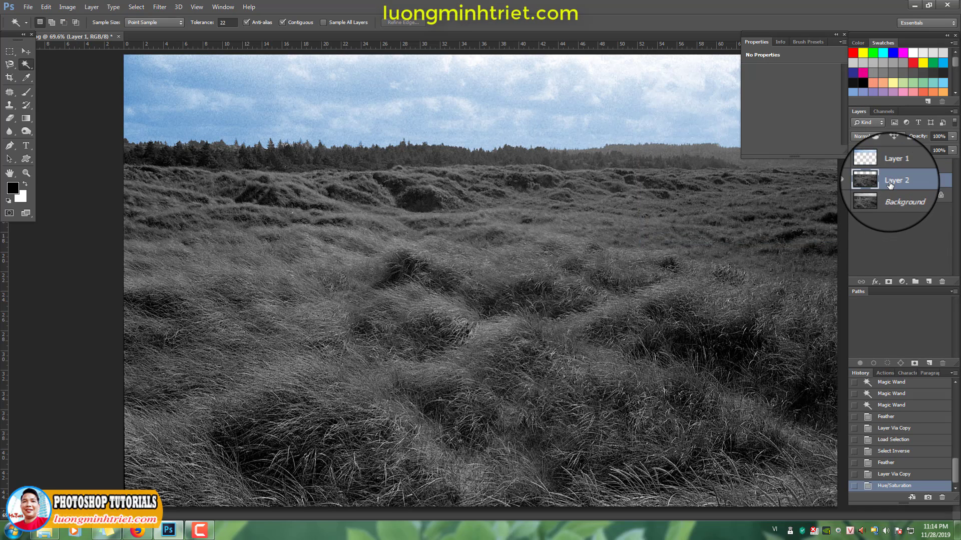
# Colorize the ground on Layer 2 green with Hue/Saturation, turning on Colorize with Hue 125 and adjusting the saturation
pyautogui.click(876, 183)
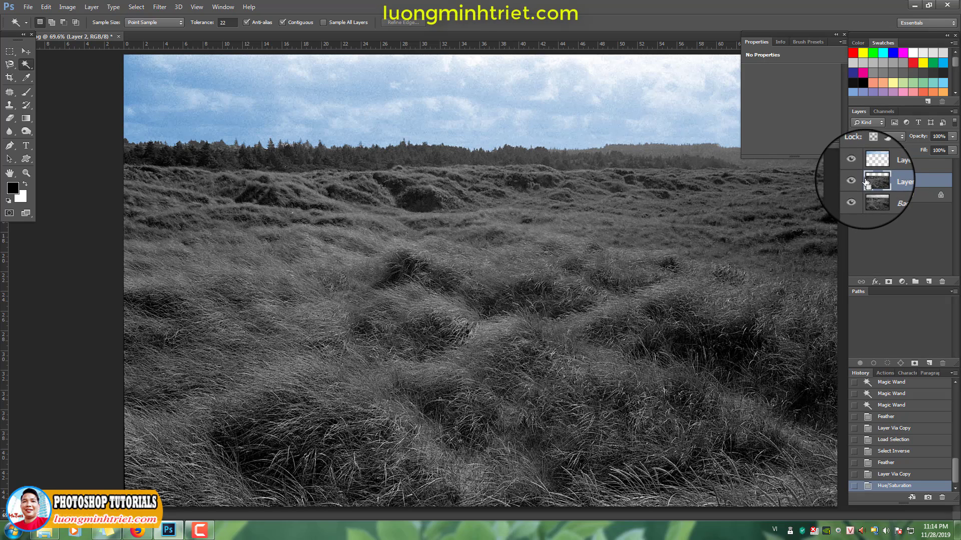
pyautogui.hotkey('ctrl', 'u')
pyautogui.click(825, 202)
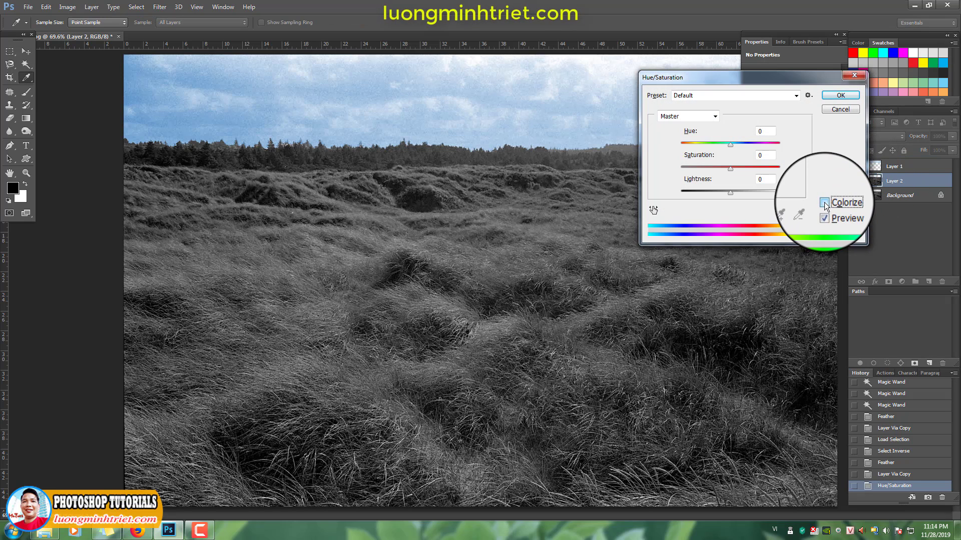
pyautogui.moveTo(695, 144); pyautogui.dragTo(732, 166)
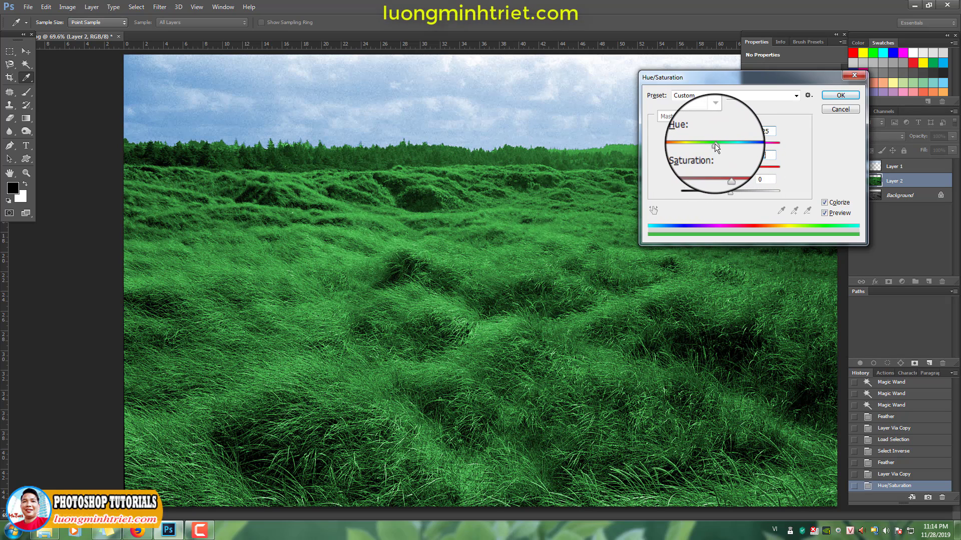
pyautogui.moveTo(712, 143); pyautogui.dragTo(716, 143)
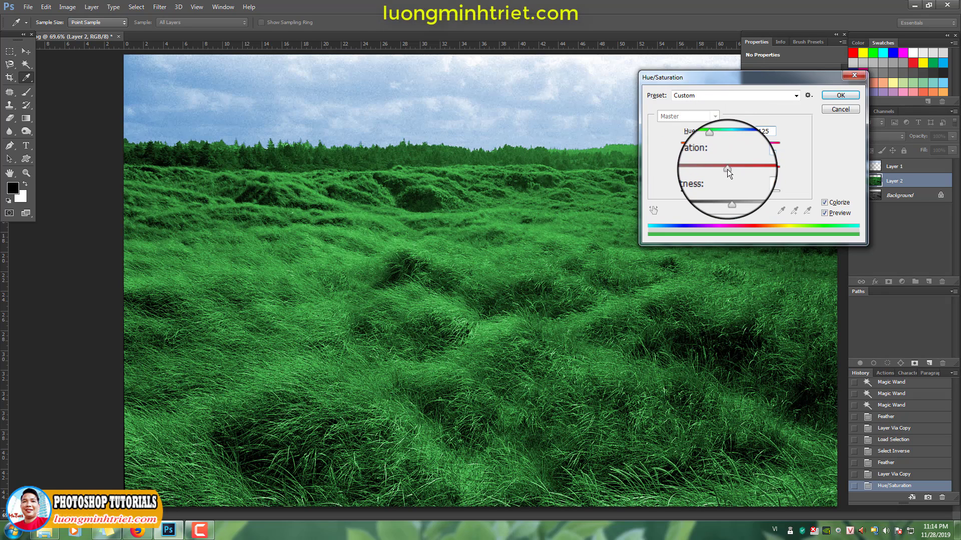
pyautogui.press('Return')
# Outline the pale distant hills along the horizon at the photo's right edge with the Patch tool and feather the selection by 80 pixels
pyautogui.press('w')
pyautogui.scroll(-2, 542, 252)
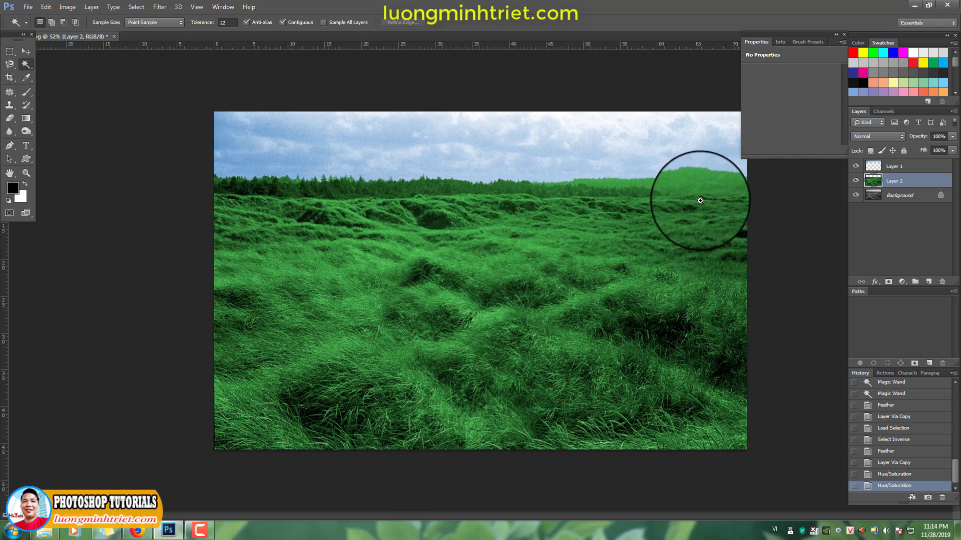
pyautogui.scroll(1, 697, 200)
pyautogui.scroll(1, 676, 224)
pyautogui.scroll(4, 644, 241)
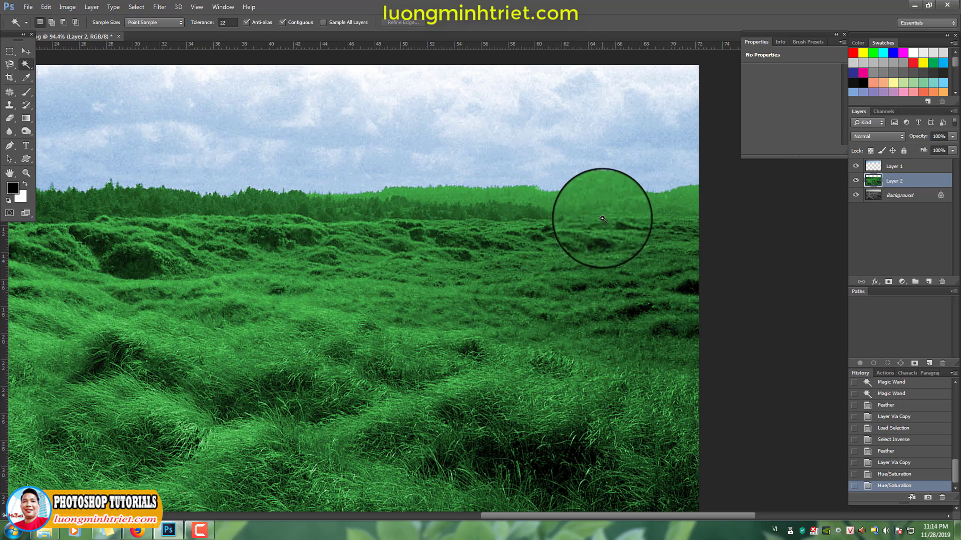
pyautogui.press('j')
pyautogui.moveTo(714, 164)
pyautogui.mouseDown()
pyautogui.moveTo(381, 156)
pyautogui.moveTo(295, 167)
pyautogui.moveTo(325, 198)
pyautogui.moveTo(650, 215)
pyautogui.moveTo(740, 165)
pyautogui.mouseUp()
pyautogui.hotkey('shift', 'F6')
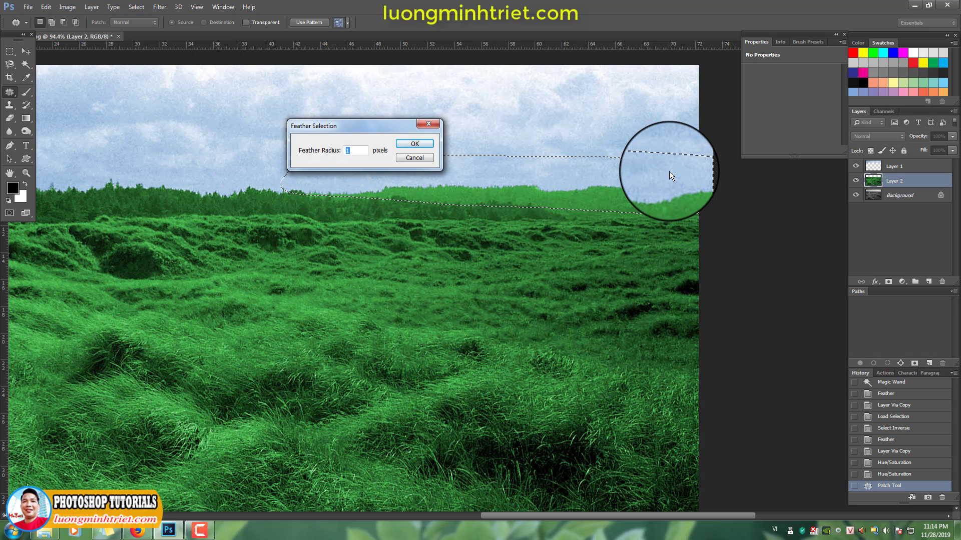
pyautogui.write('80')
pyautogui.press('Return')
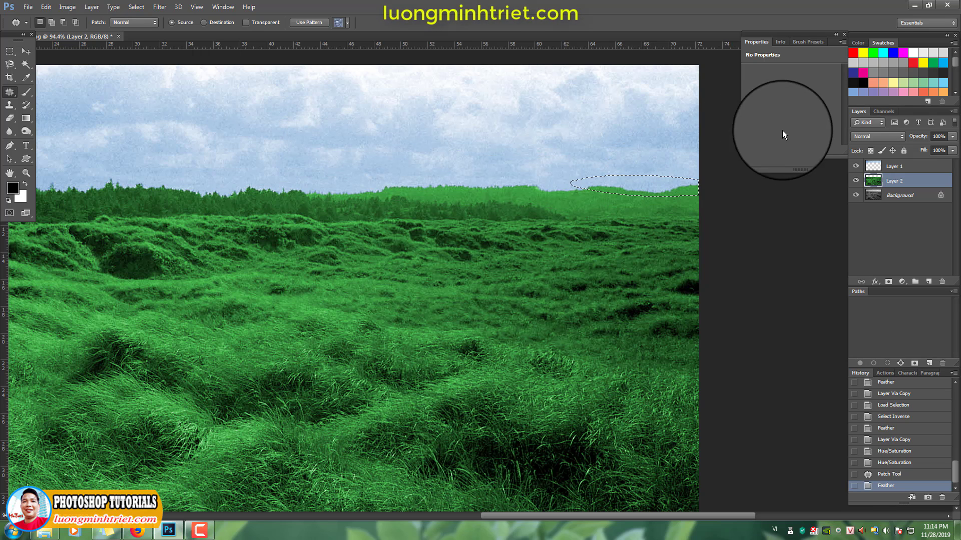
# Adjust the color of the feathered distant hills on Layer 2 with the Hue/Saturation saturation control
pyautogui.hotkey('ctrl', 'u')
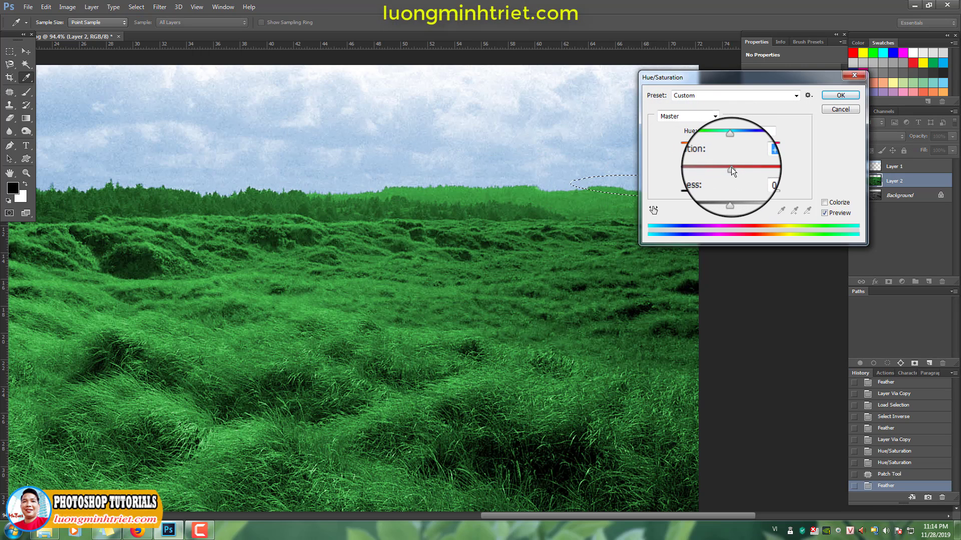
pyautogui.moveTo(731, 167)
pyautogui.mouseDown()
pyautogui.moveTo(703, 167)
pyautogui.moveTo(708, 182)
pyautogui.moveTo(743, 182)
pyautogui.mouseUp()
pyautogui.press('Return')
# Darken the selected distant hills using Levels with input black 77 and input white 248, and deselect
pyautogui.hotkey('ctrl', 'l')
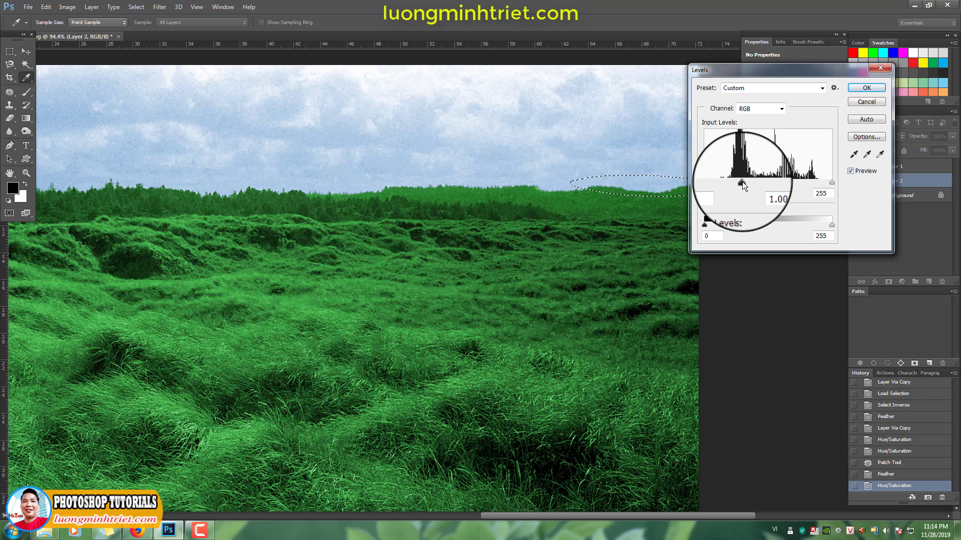
pyautogui.moveTo(832, 182); pyautogui.dragTo(828, 182)
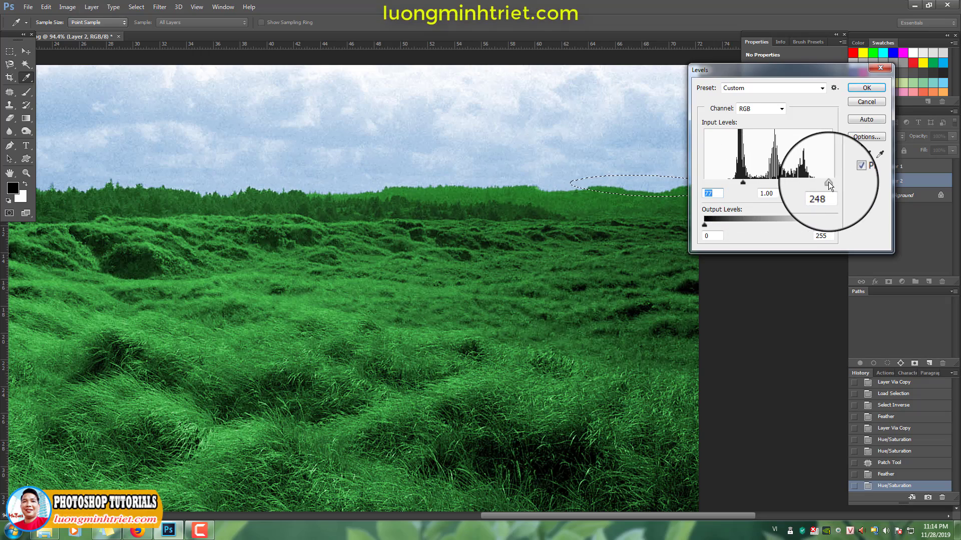
pyautogui.press('Return')
pyautogui.scroll(-3, 581, 149)
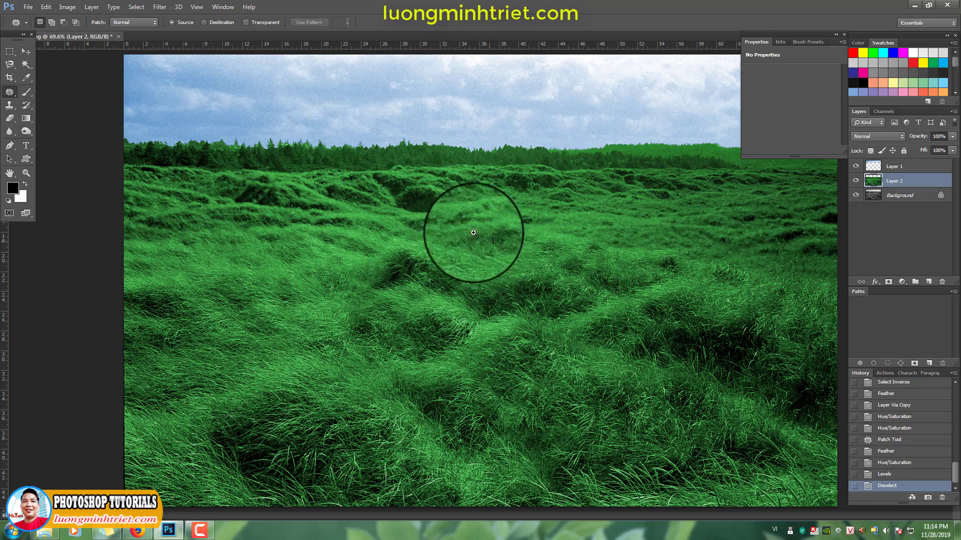
# Increase the contrast of the whole ground layer using Levels with input black 18, midtone 1.17 and input white 243
pyautogui.scroll(-2, 470, 230)
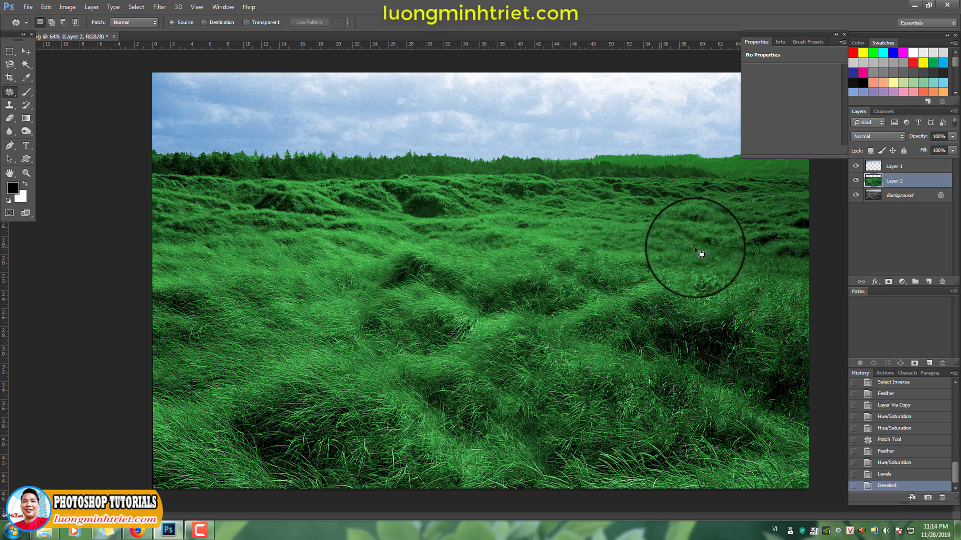
pyautogui.hotkey('ctrl', 'l')
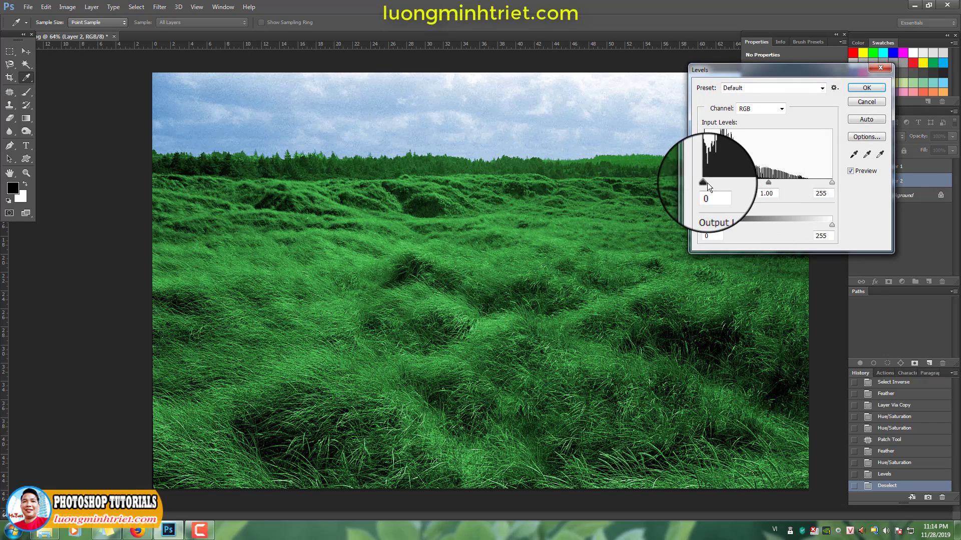
pyautogui.moveTo(707, 183); pyautogui.dragTo(714, 183)
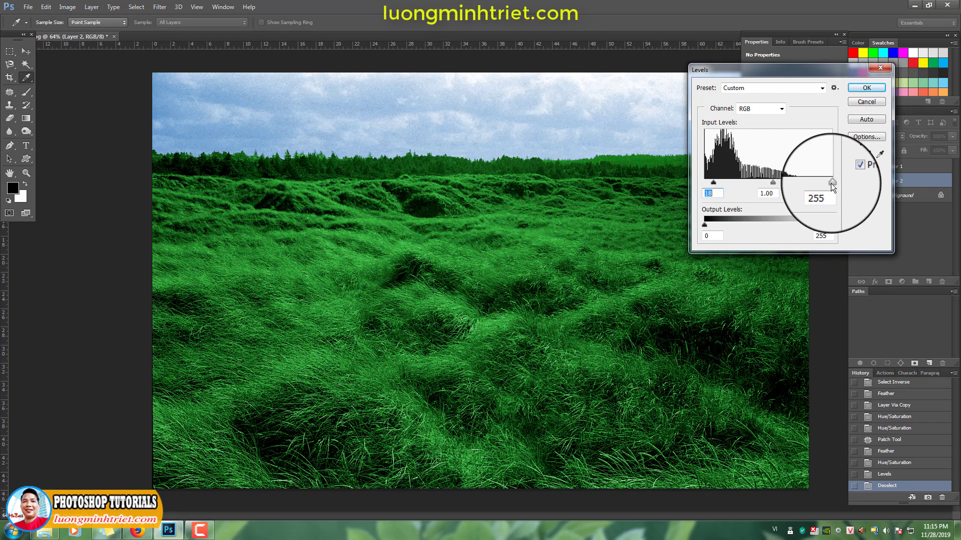
pyautogui.moveTo(831, 183); pyautogui.dragTo(764, 182)
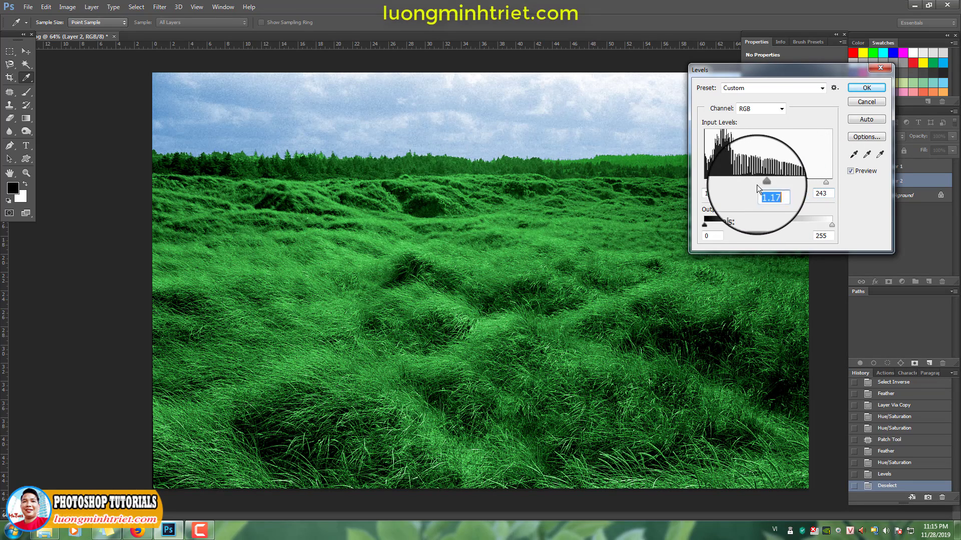
pyautogui.press('Return')
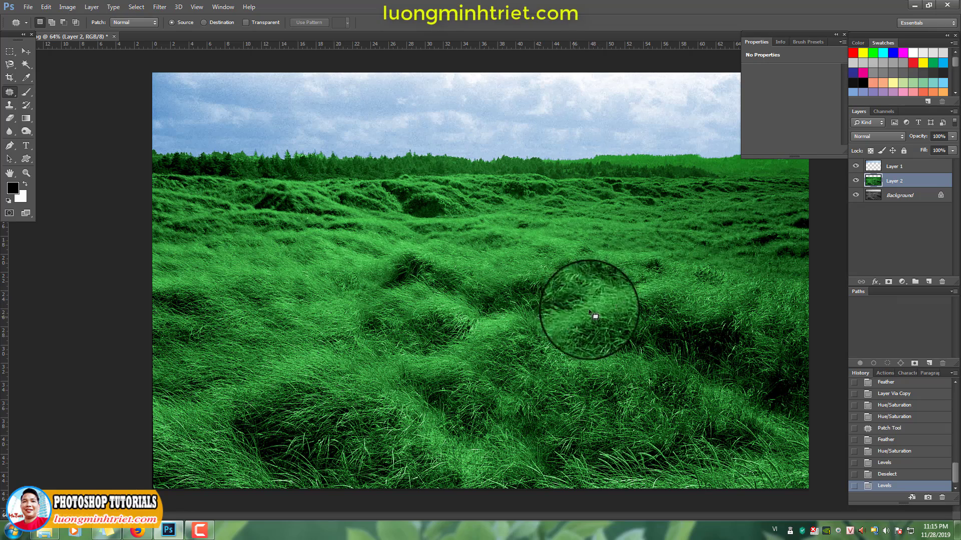
# Select the foreground grass across the photo's lower part with a rectangular marquee and feather it by 80 pixels
pyautogui.press('m')
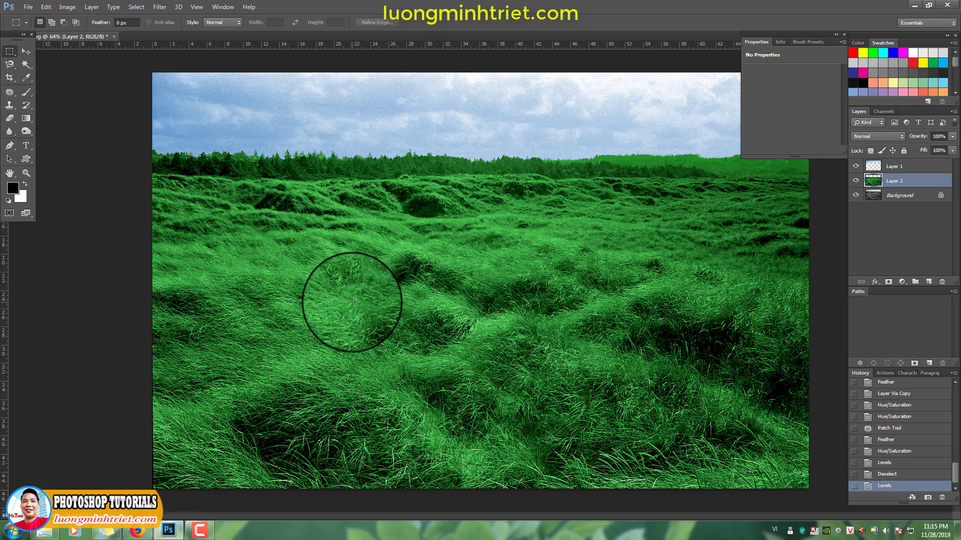
pyautogui.moveTo(140, 311); pyautogui.dragTo(832, 489)
pyautogui.hotkey('shift', 'F6')
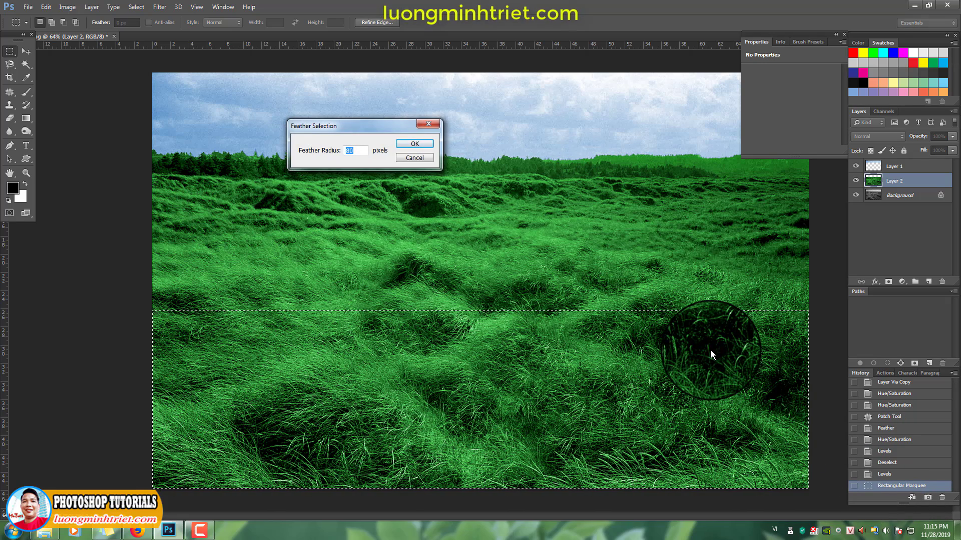
pyautogui.write('80')
pyautogui.press('Return')
# Apply Levels with input black 20 and input white 234 to the feathered foreground grass, and deselect
pyautogui.hotkey('ctrl', 'l')
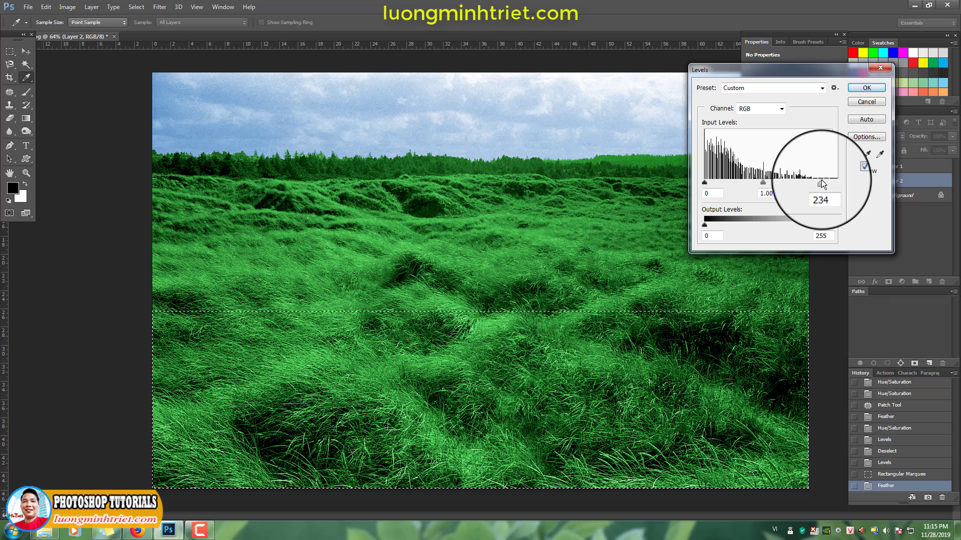
pyautogui.moveTo(705, 182); pyautogui.dragTo(715, 181)
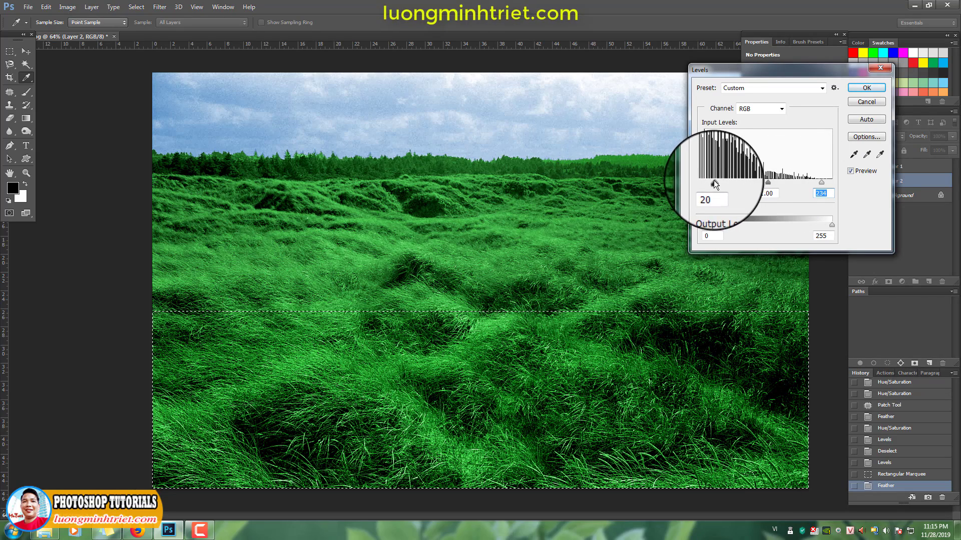
pyautogui.press('Return')
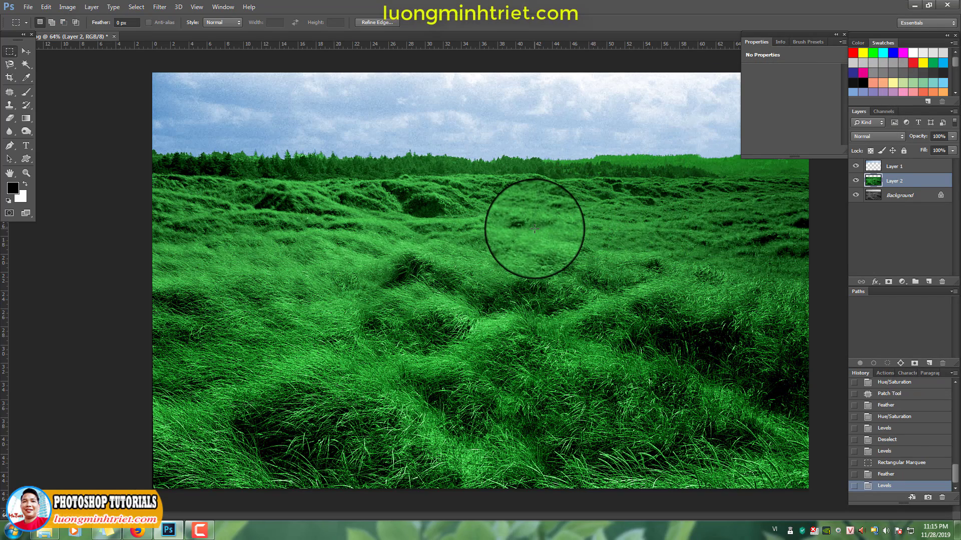
pyautogui.moveTo(584, 239); pyautogui.dragTo(590, 248)
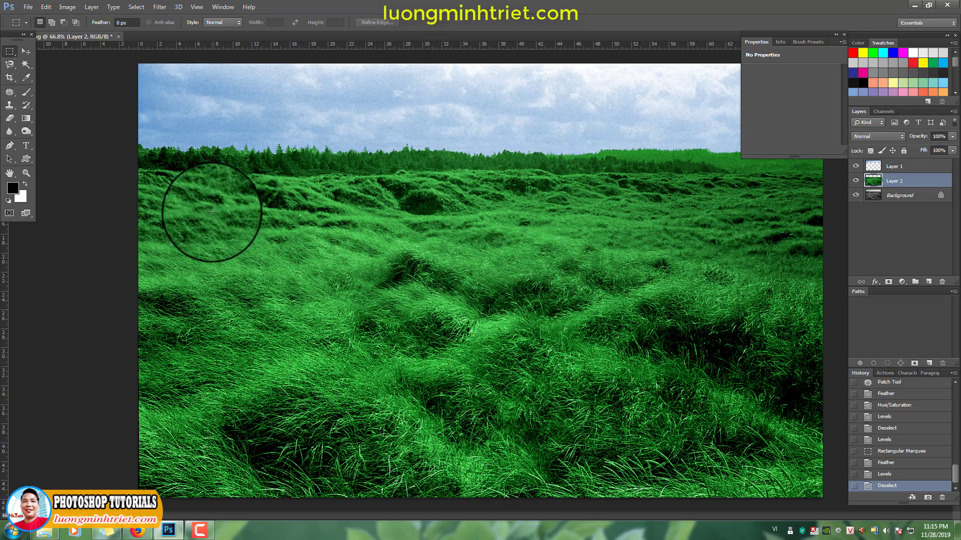
# Paint yellow patches over the left, middle-right and lower-center grass on Layer 2 using the Brush in Color mode at 20% opacity
pyautogui.click(26, 93)
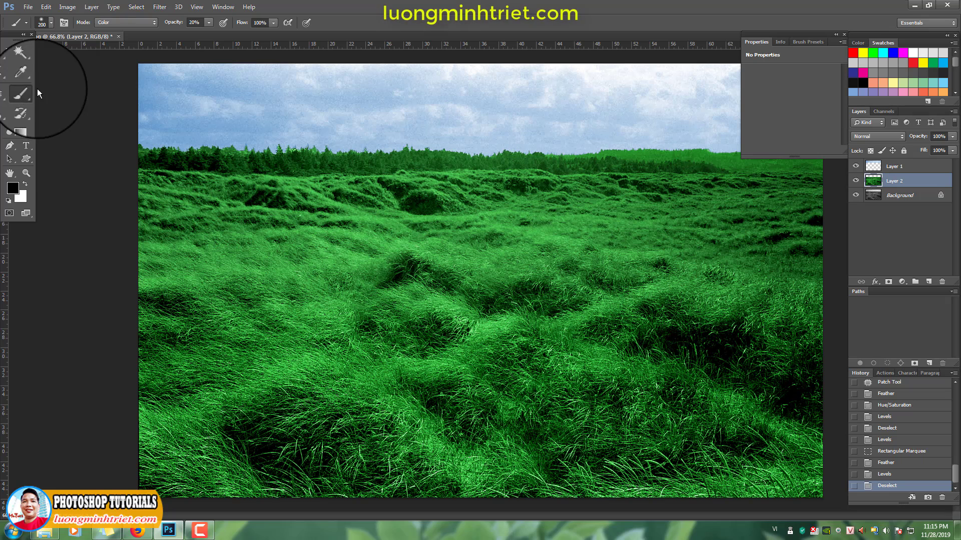
pyautogui.click(138, 23)
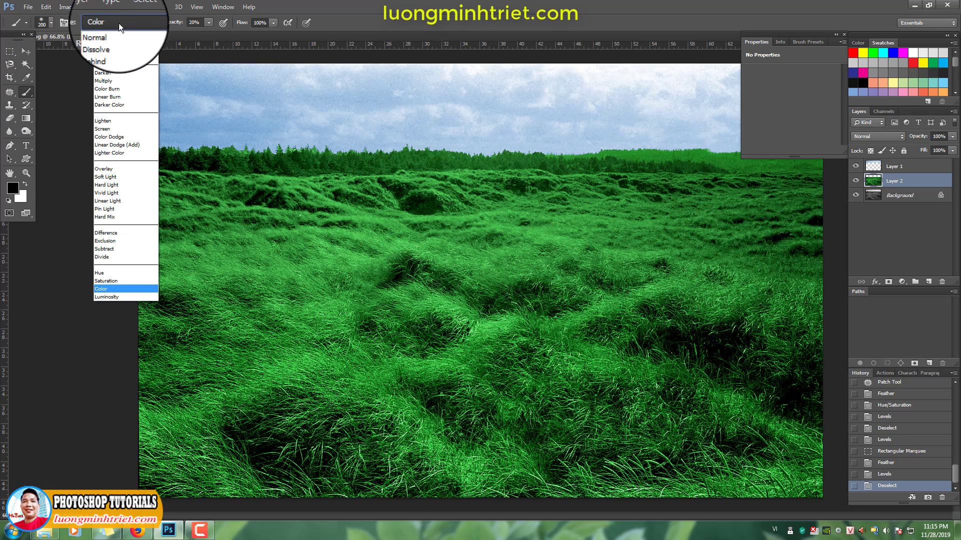
pyautogui.click(103, 291)
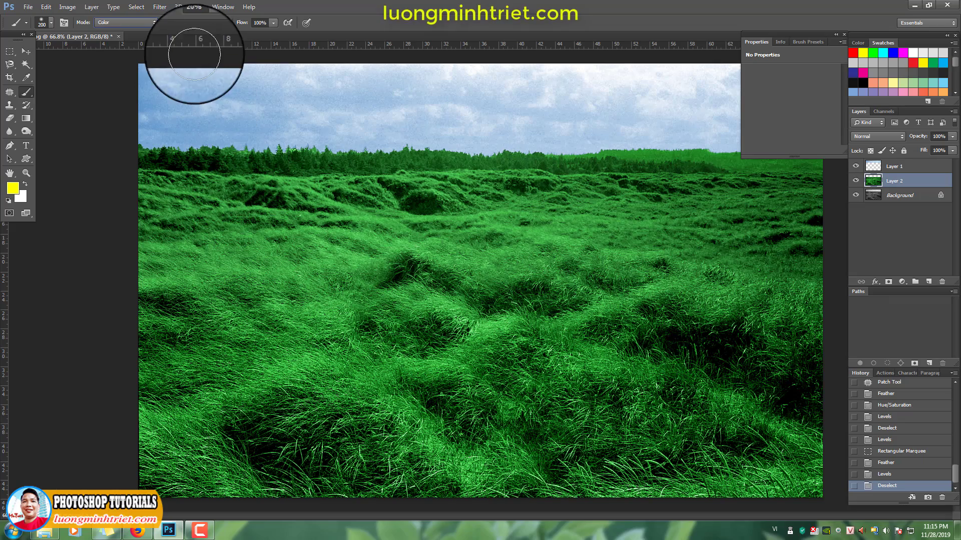
pyautogui.moveTo(270, 300)
pyautogui.mouseDown()
pyautogui.moveTo(272, 326)
pyautogui.moveTo(260, 315)
pyautogui.moveTo(153, 314)
pyautogui.moveTo(269, 314)
pyautogui.moveTo(88, 309)
pyautogui.moveTo(248, 307)
pyautogui.moveTo(170, 306)
pyautogui.mouseUp()
pyautogui.moveTo(169, 307)
pyautogui.mouseDown()
pyautogui.moveTo(364, 317)
pyautogui.moveTo(163, 320)
pyautogui.moveTo(367, 328)
pyautogui.mouseUp()
pyautogui.moveTo(366, 328)
pyautogui.mouseDown()
pyautogui.moveTo(151, 338)
pyautogui.moveTo(124, 357)
pyautogui.moveTo(273, 363)
pyautogui.moveTo(182, 366)
pyautogui.moveTo(248, 368)
pyautogui.mouseUp()
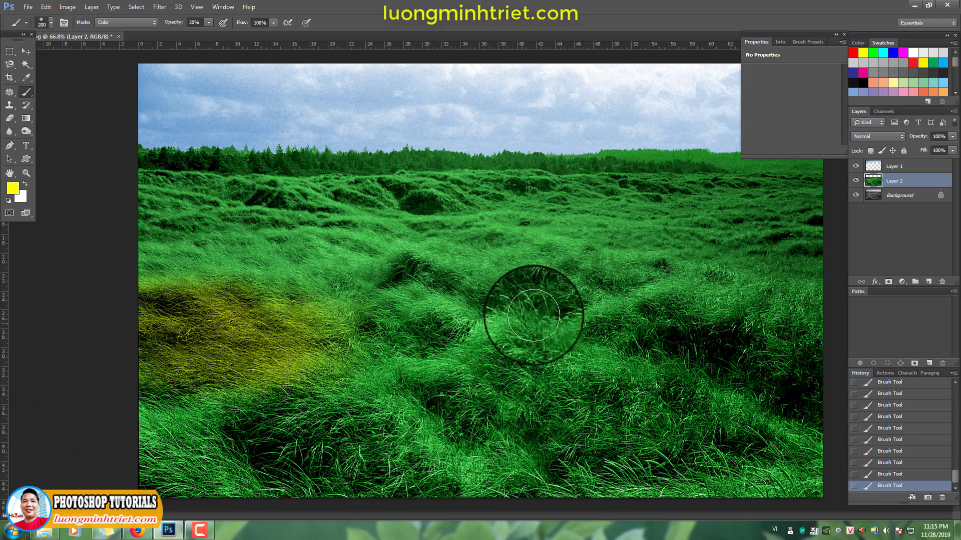
pyautogui.moveTo(548, 262)
pyautogui.mouseDown()
pyautogui.moveTo(448, 253)
pyautogui.moveTo(622, 264)
pyautogui.moveTo(403, 254)
pyautogui.moveTo(681, 267)
pyautogui.moveTo(574, 258)
pyautogui.moveTo(714, 272)
pyautogui.moveTo(580, 262)
pyautogui.moveTo(758, 283)
pyautogui.moveTo(746, 280)
pyautogui.moveTo(695, 271)
pyautogui.moveTo(847, 309)
pyautogui.moveTo(600, 285)
pyautogui.moveTo(814, 287)
pyautogui.mouseUp()
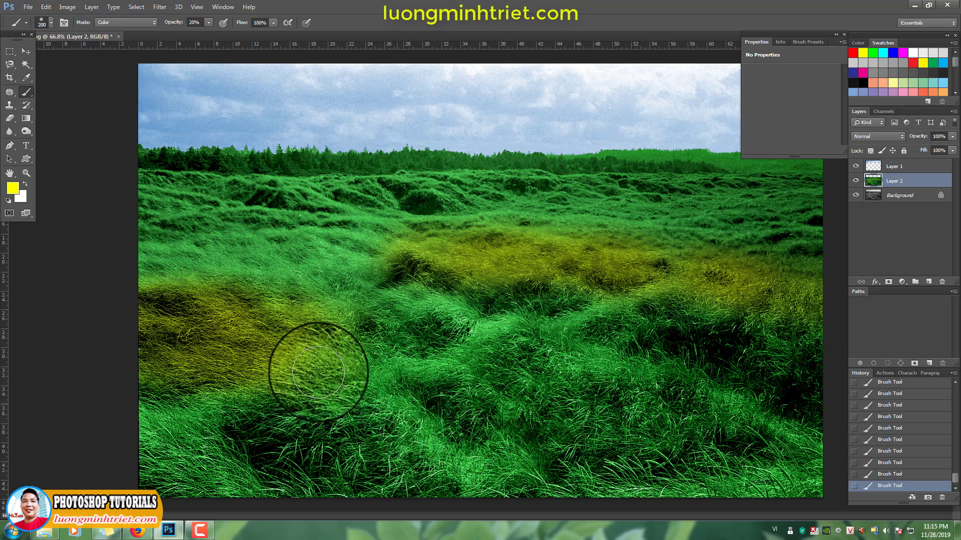
pyautogui.moveTo(413, 424)
pyautogui.mouseDown()
pyautogui.moveTo(522, 468)
pyautogui.moveTo(435, 408)
pyautogui.mouseUp()
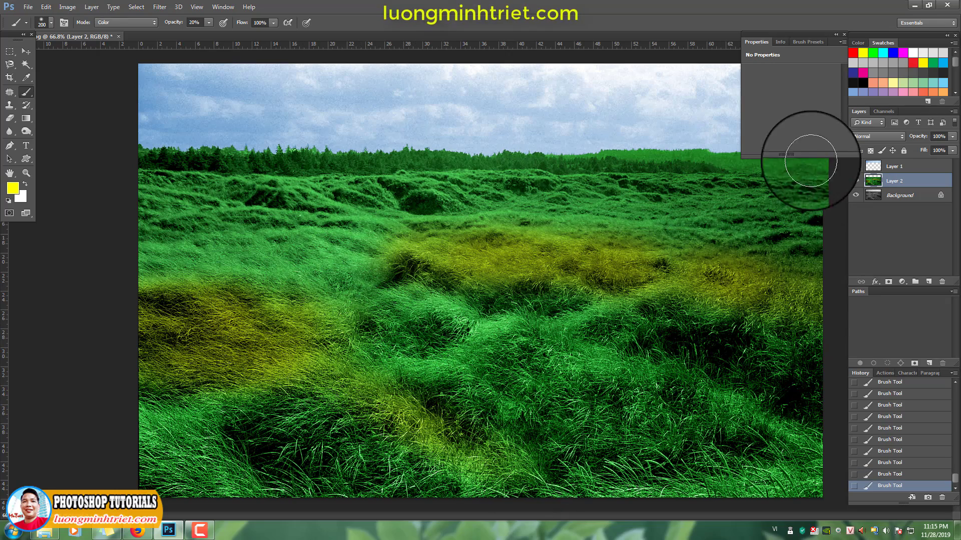
# Paint bright green over the left grass and its yellow patch on Layer 2, enlarging the brush to 400 px
pyautogui.click(875, 51)
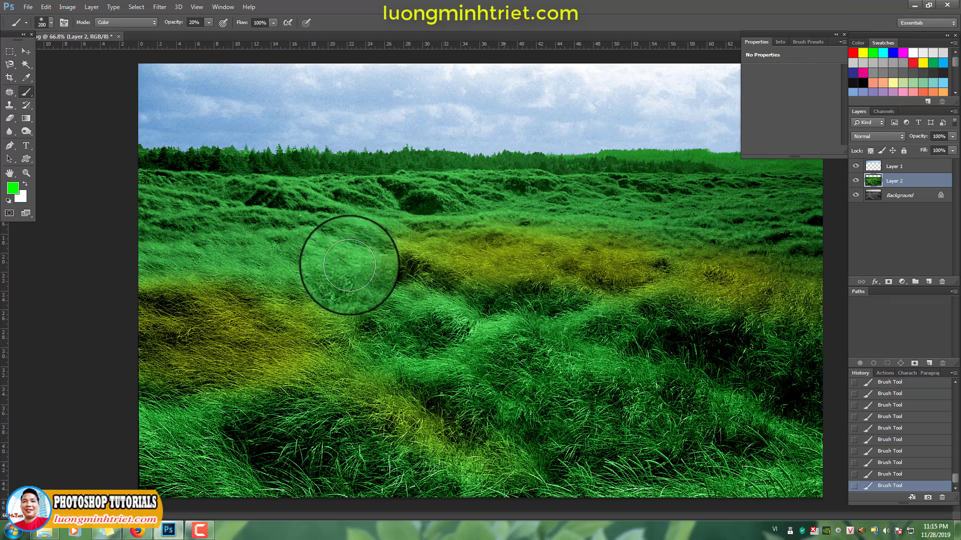
pyautogui.moveTo(348, 258)
pyautogui.mouseDown()
pyautogui.moveTo(362, 299)
pyautogui.moveTo(193, 296)
pyautogui.moveTo(345, 296)
pyautogui.mouseUp()
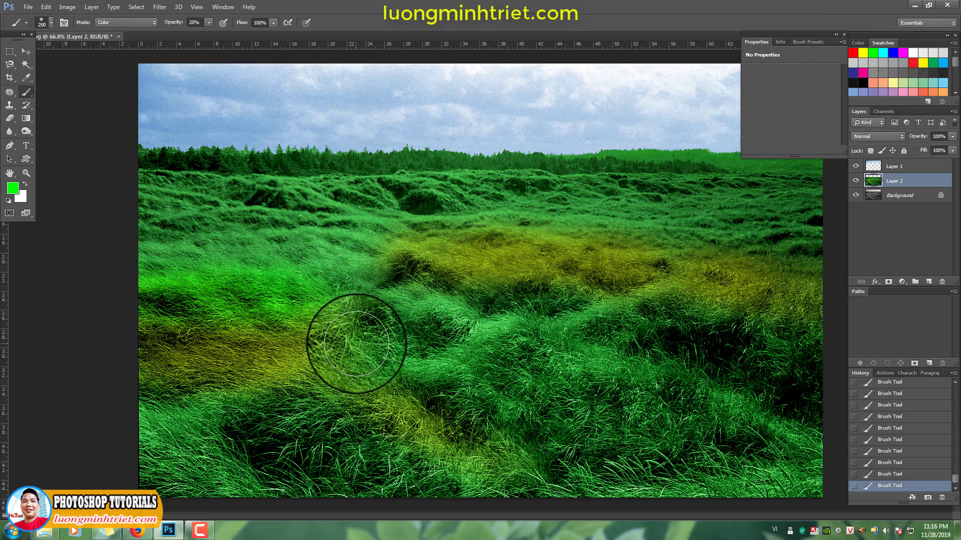
pyautogui.press(']')
pyautogui.press(']')
pyautogui.moveTo(394, 354)
pyautogui.mouseDown()
pyautogui.moveTo(201, 349)
pyautogui.moveTo(378, 341)
pyautogui.moveTo(73, 346)
pyautogui.moveTo(324, 348)
pyautogui.moveTo(99, 358)
pyautogui.mouseUp()
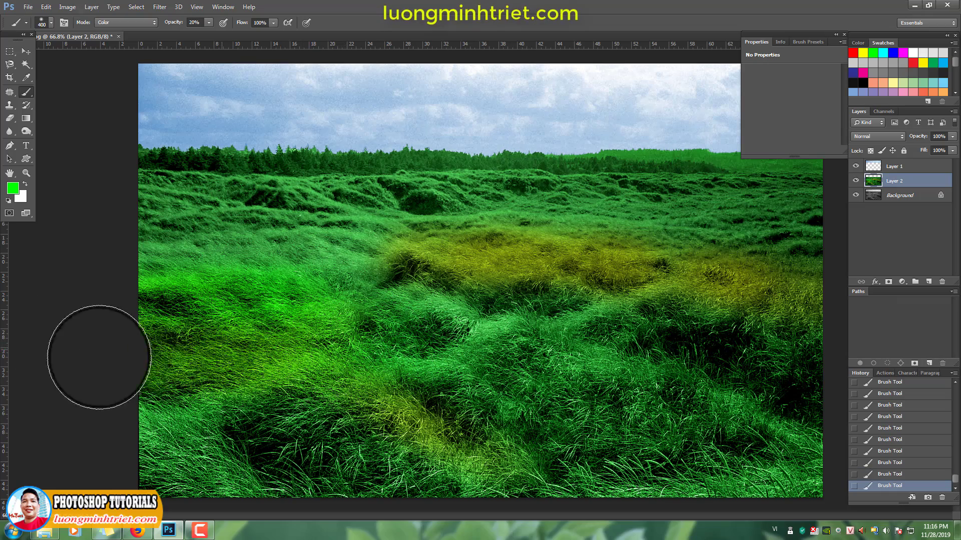
# Brush bright green over the middle yellow band and the upper-left grass, reducing the brush from 300 to 90 px
pyautogui.press('[')
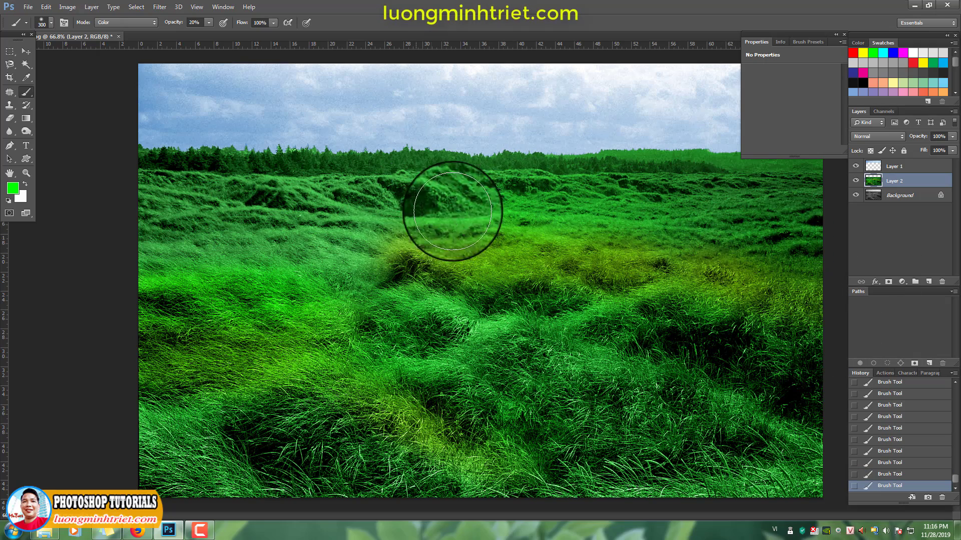
pyautogui.press('[')
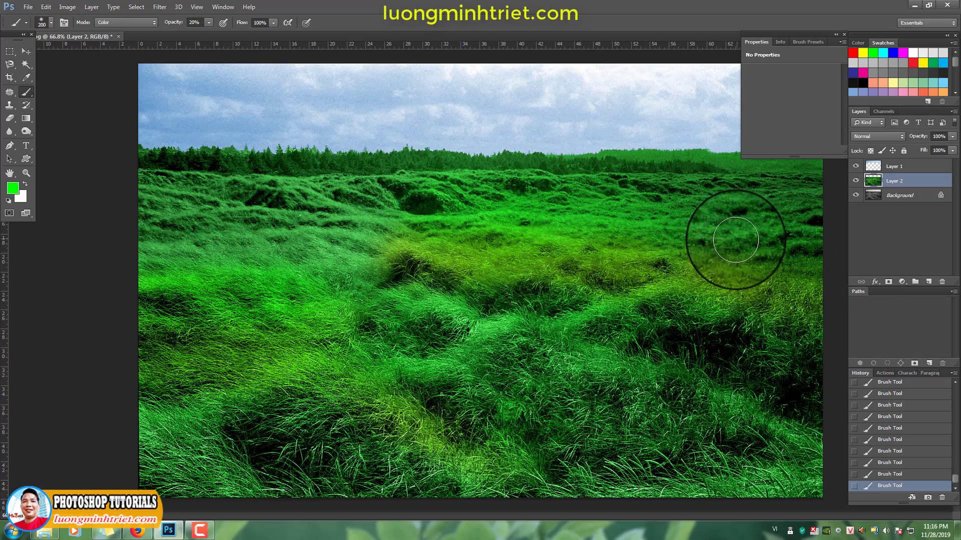
pyautogui.press('[')
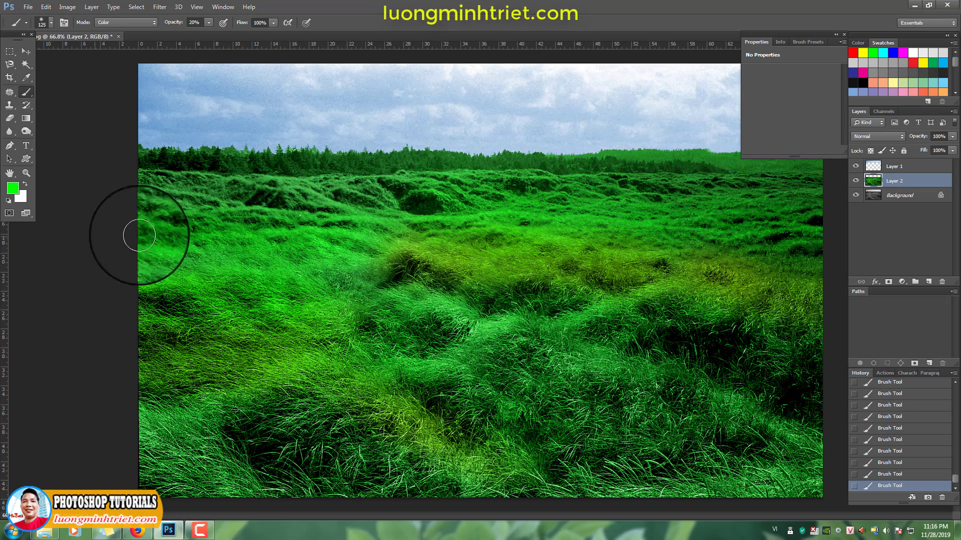
pyautogui.press('[')
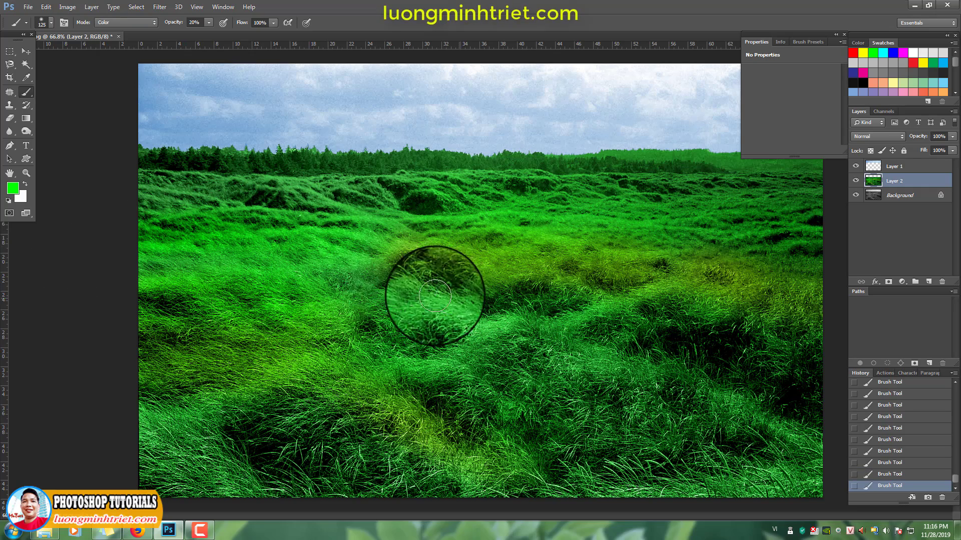
pyautogui.press('[')
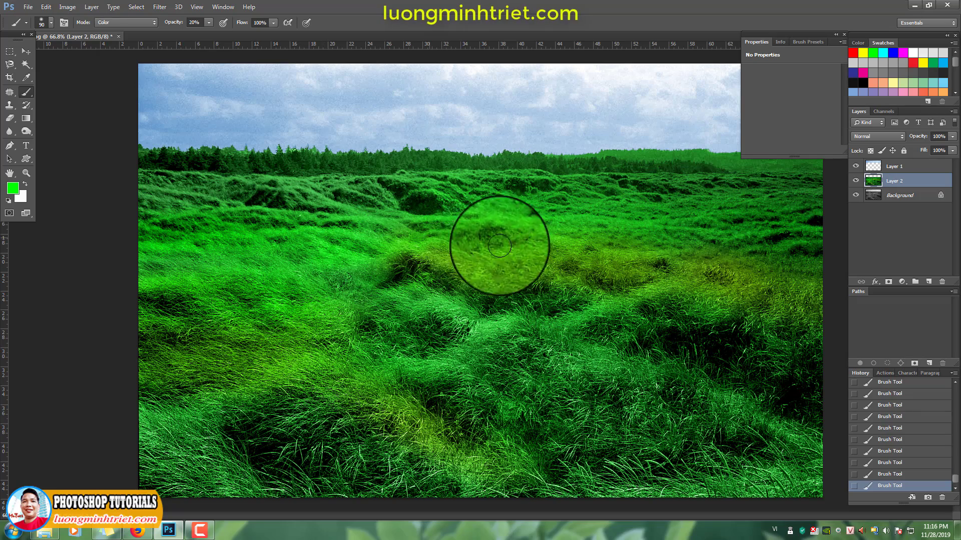
# Paint yellow tints over the central grass with a 175 px brush, and bright green over the lower grass
pyautogui.press(']')
pyautogui.press(']')
pyautogui.press(']')
pyautogui.press(']')
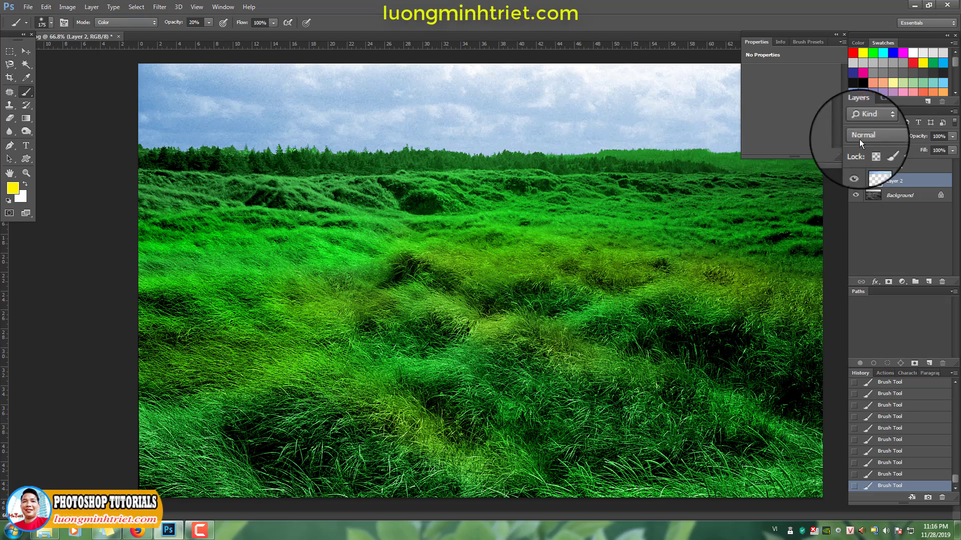
pyautogui.click(874, 53)
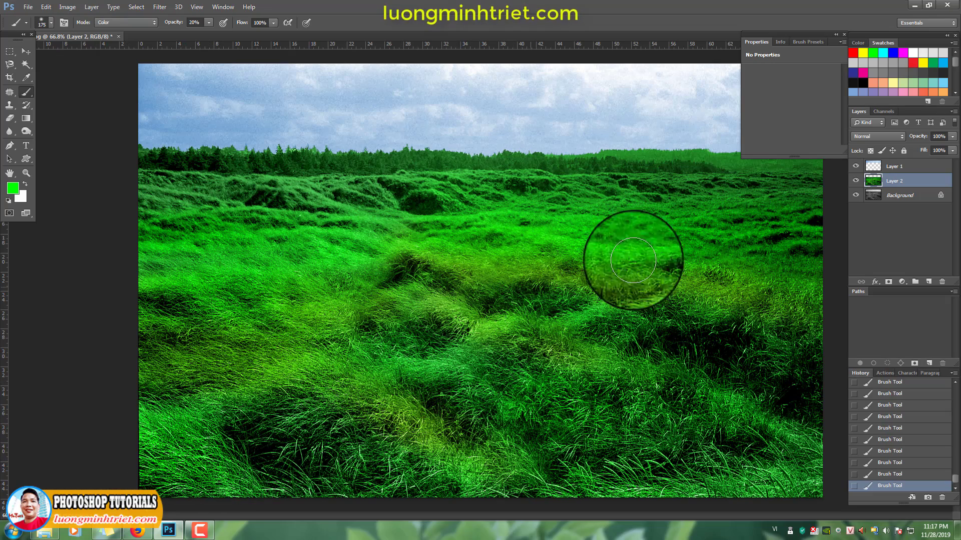
# Apply Hue/Saturation to Layer 2 with a slightly negative hue shift and saturation +22
pyautogui.hotkey('ctrl', 'u')
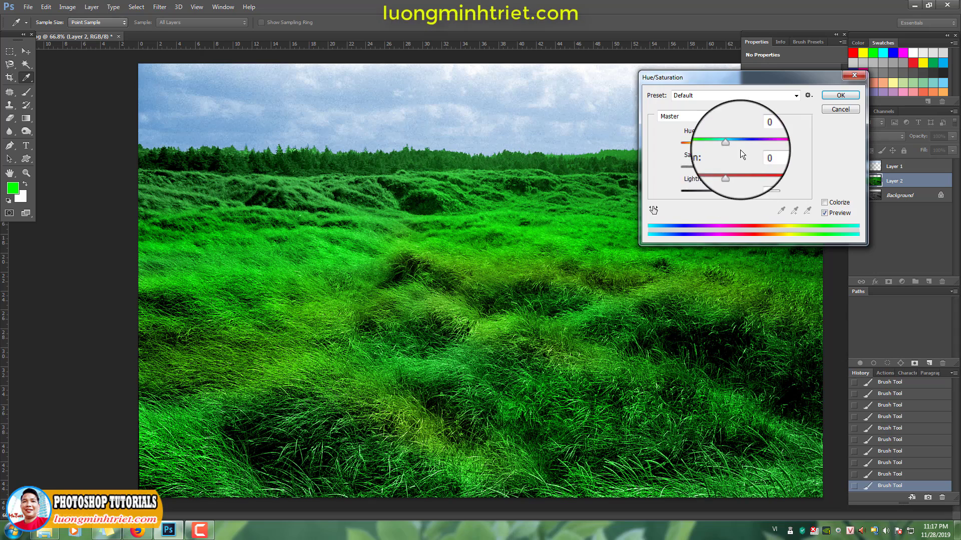
pyautogui.moveTo(731, 174); pyautogui.dragTo(741, 167)
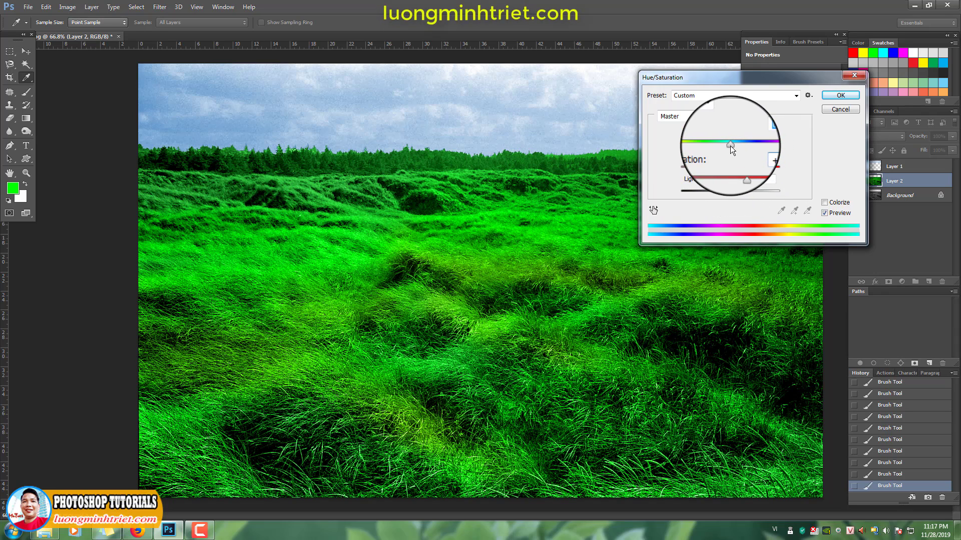
pyautogui.moveTo(728, 145); pyautogui.dragTo(723, 144)
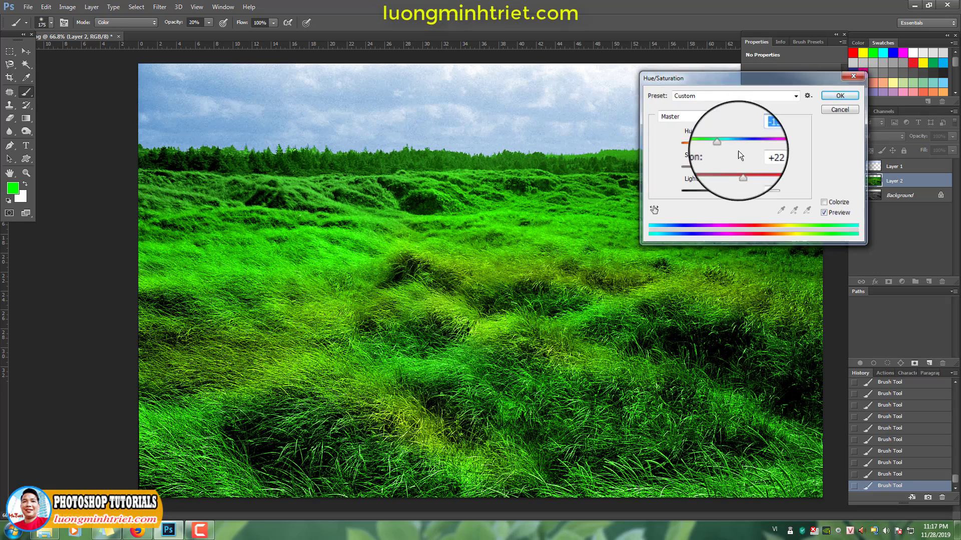
pyautogui.press('Return')
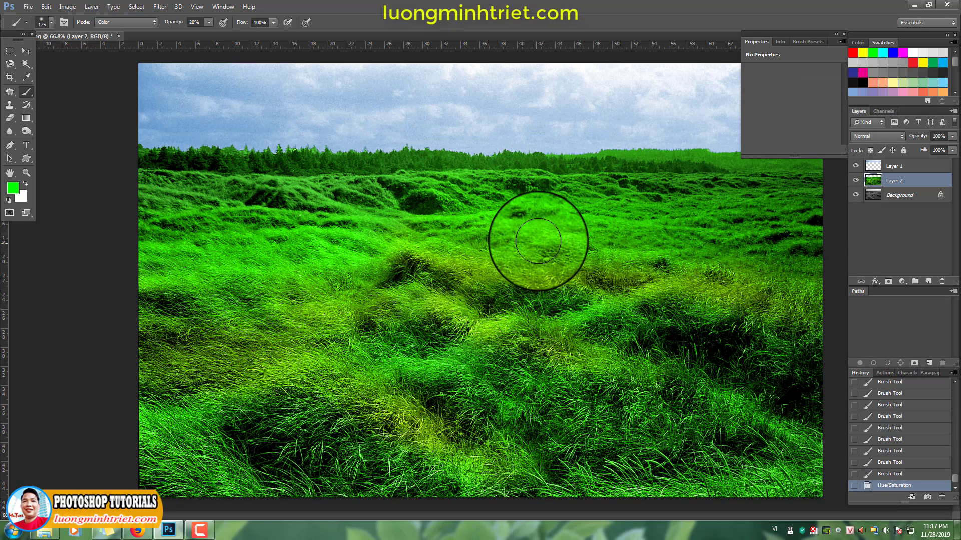
# Blend green over the central, middle-right and left-to-lower-center grass on Layer 2 with the 175 px brush
pyautogui.keyDown('alt'); pyautogui.click(536, 237); pyautogui.keyUp('alt')
pyautogui.moveTo(502, 266); pyautogui.dragTo(364, 259)
pyautogui.moveTo(496, 250); pyautogui.dragTo(367, 253)
pyautogui.click(643, 269)
pyautogui.moveTo(611, 267); pyautogui.dragTo(798, 300)
pyautogui.click(687, 284)
pyautogui.moveTo(798, 300); pyautogui.dragTo(821, 318)
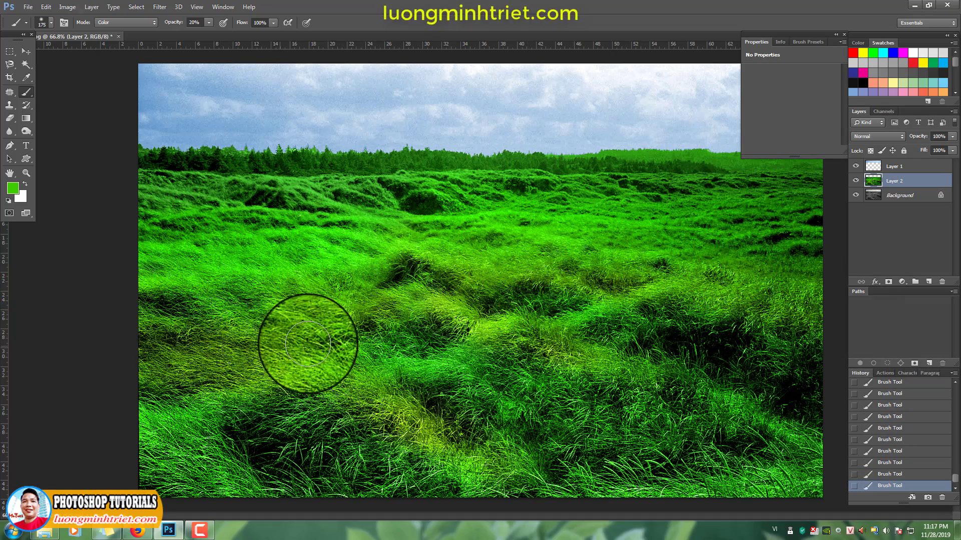
pyautogui.moveTo(380, 373); pyautogui.dragTo(451, 385)
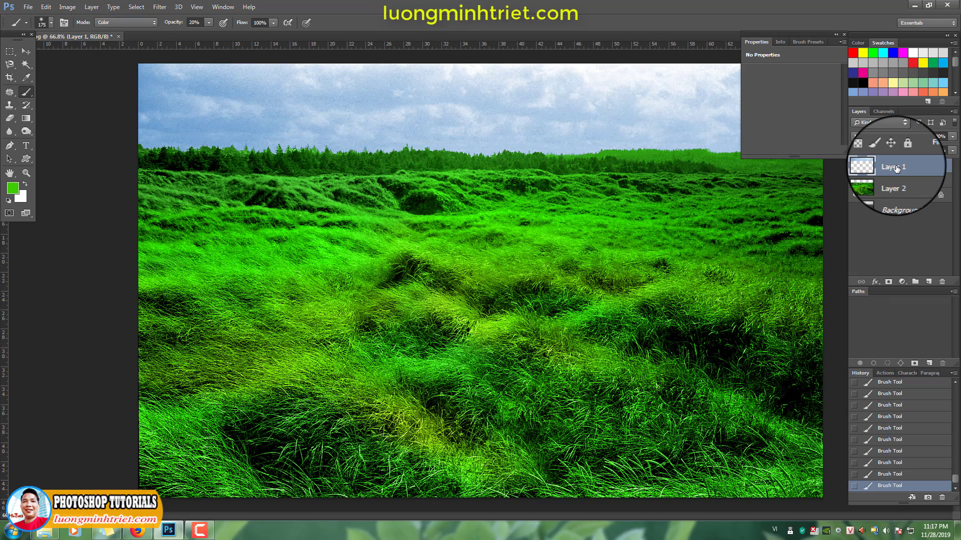
# Increase the contrast of the sky on Layer 1 with Levels by moving the black and white input points slightly inward
pyautogui.hotkey('ctrl', 'l')
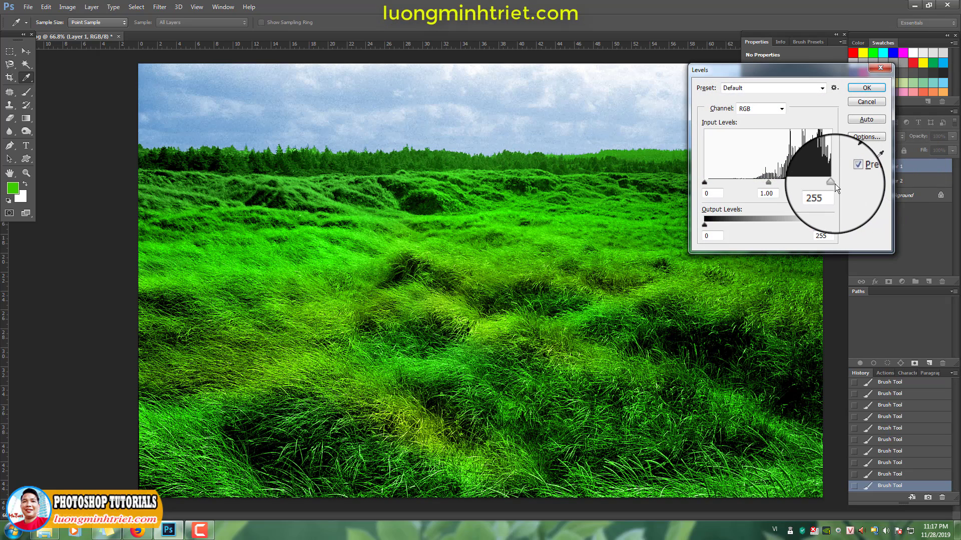
pyautogui.moveTo(835, 184); pyautogui.dragTo(830, 182)
pyautogui.moveTo(704, 183)
pyautogui.mouseDown()
pyautogui.moveTo(721, 183)
pyautogui.moveTo(708, 181)
pyautogui.mouseUp()
pyautogui.press('Return')
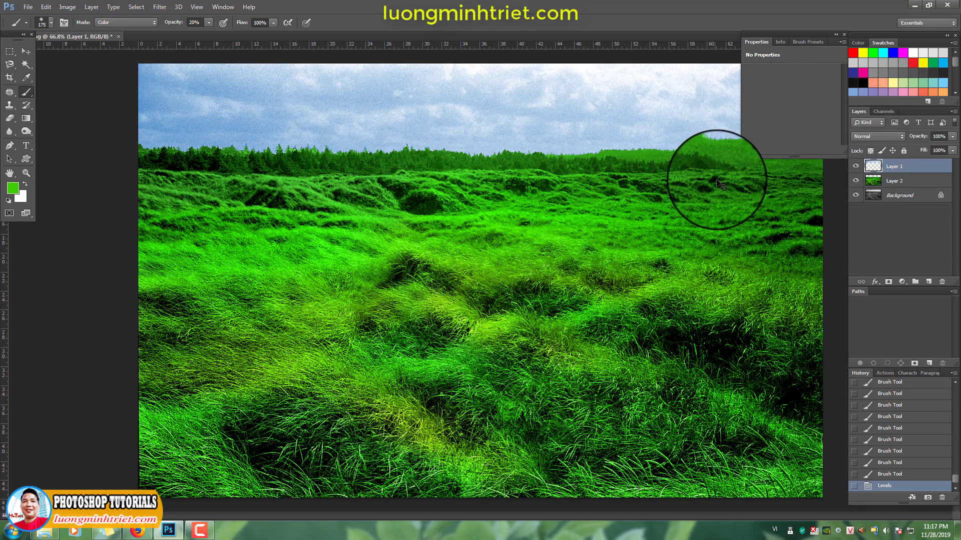
# Shift the highlights of the sky on Layer 1 toward cyan by -20 using Color Balance
pyautogui.hotkey('ctrl', 'b')
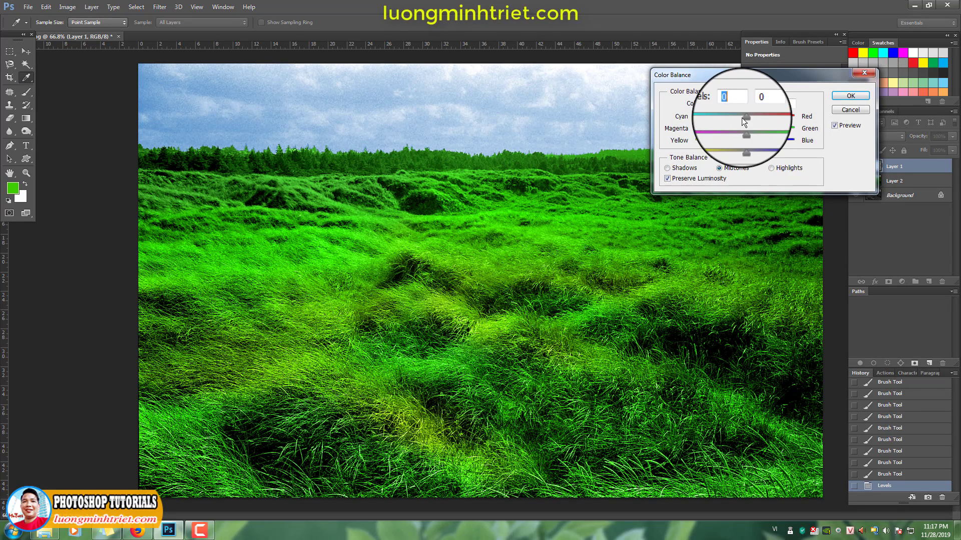
pyautogui.click(770, 168)
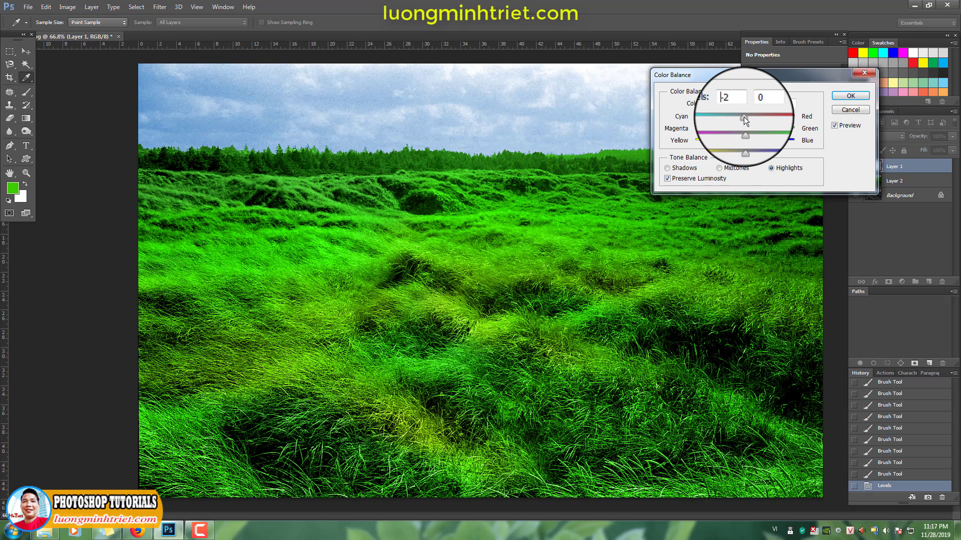
pyautogui.moveTo(744, 116); pyautogui.dragTo(735, 116)
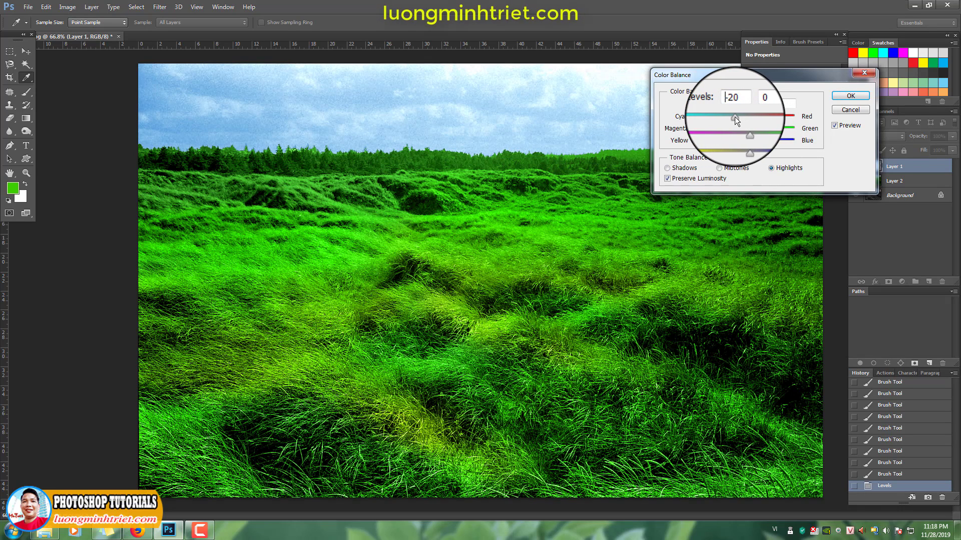
pyautogui.press('Return')
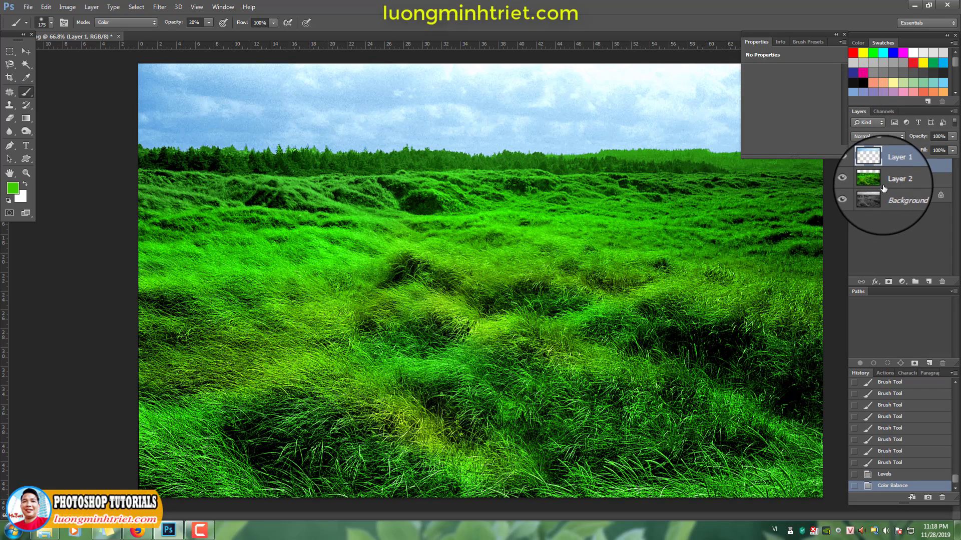
# Apply Color Balance to the midtones of Layer 2 with green +22 and blue +29
pyautogui.hotkey('ctrl', 'b')
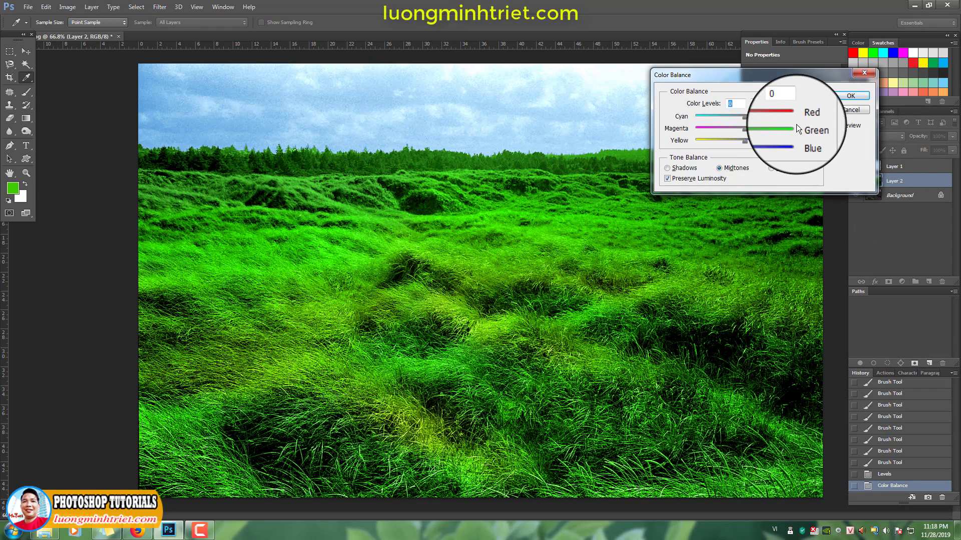
pyautogui.moveTo(748, 129)
pyautogui.mouseDown()
pyautogui.moveTo(751, 142)
pyautogui.moveTo(735, 143)
pyautogui.moveTo(758, 143)
pyautogui.mouseUp()
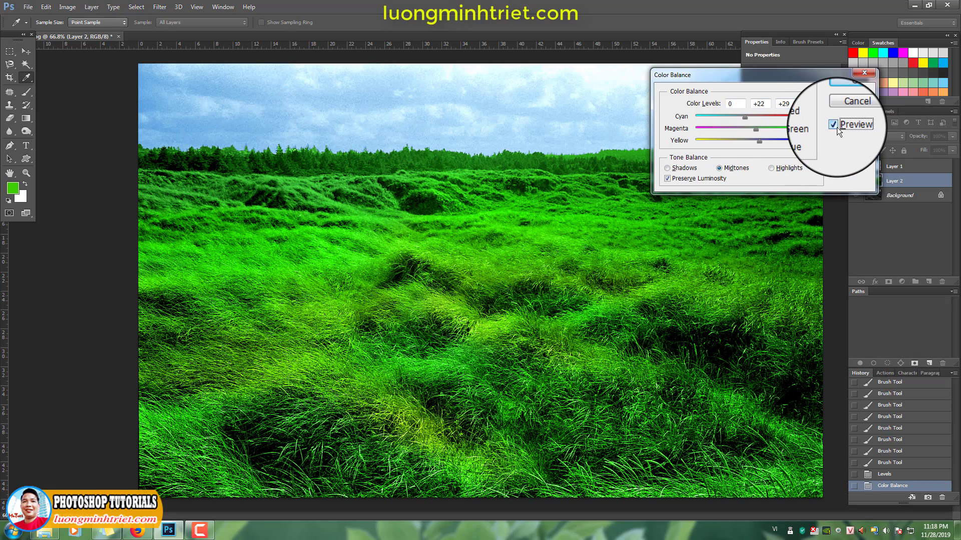
pyautogui.press('Return')
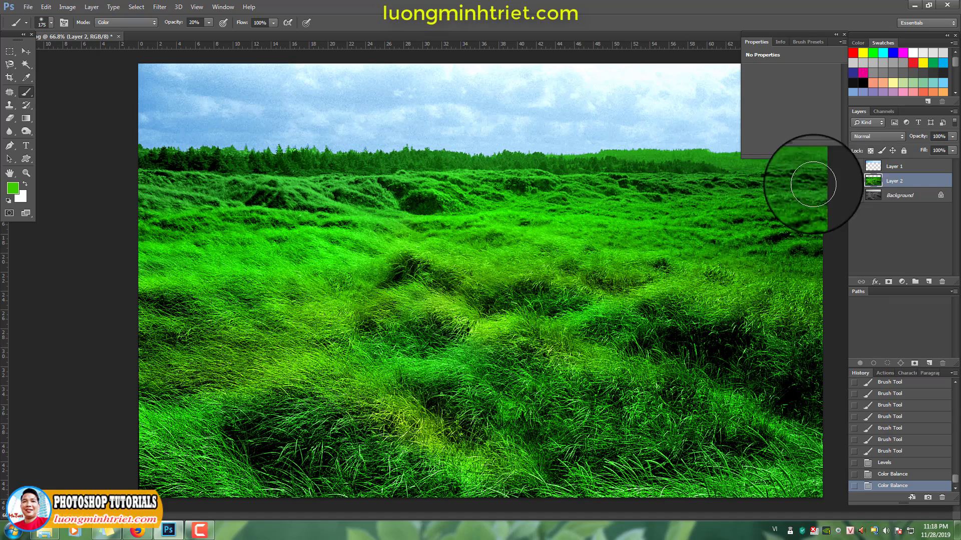
# Raise the sky's saturation slightly on Layer 1 with Hue/Saturation, and group Layer 1 and Layer 2
pyautogui.hotkey('ctrl', 'u')
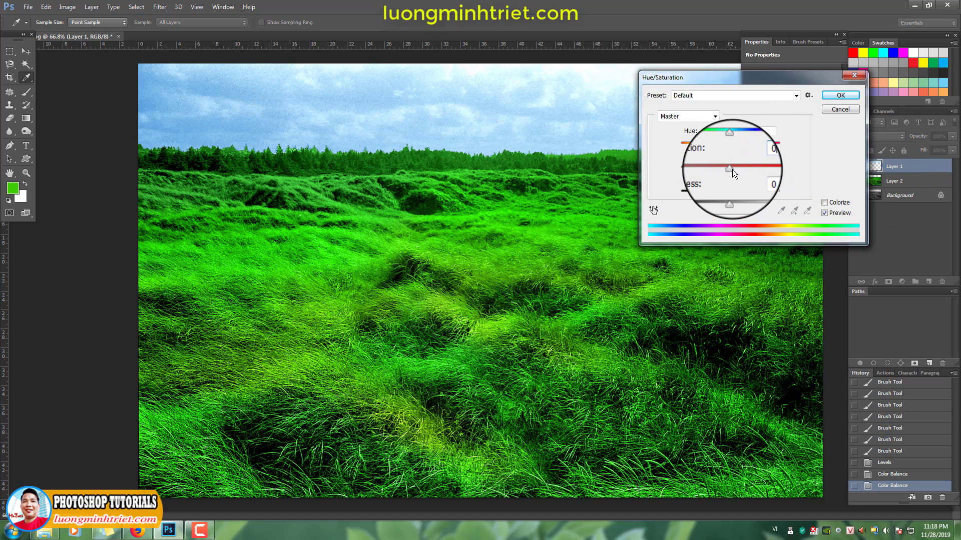
pyautogui.moveTo(731, 169); pyautogui.dragTo(735, 168)
pyautogui.press('Return')
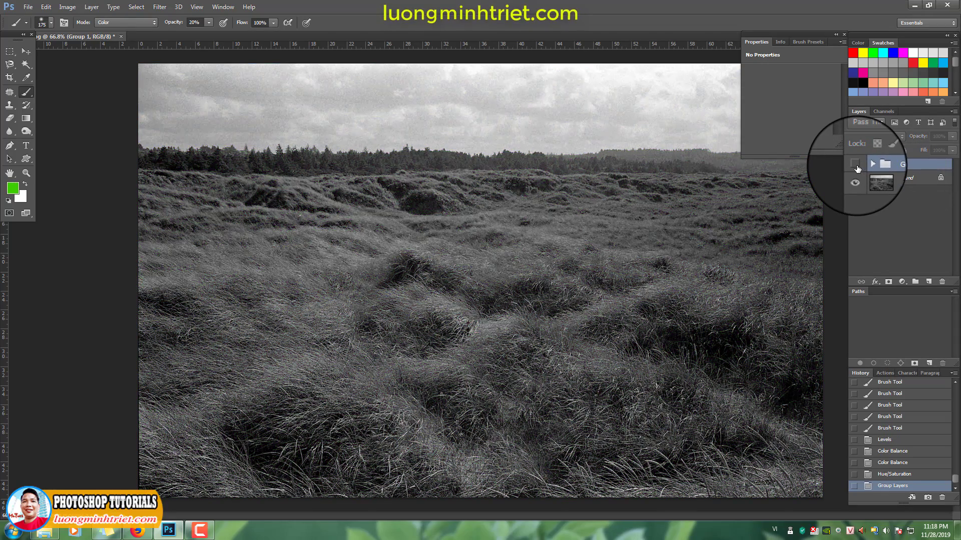
# Toggle the layer group's visibility to compare with the original, and cycle the screen modes to preview the colorized photo
pyautogui.click(857, 167)
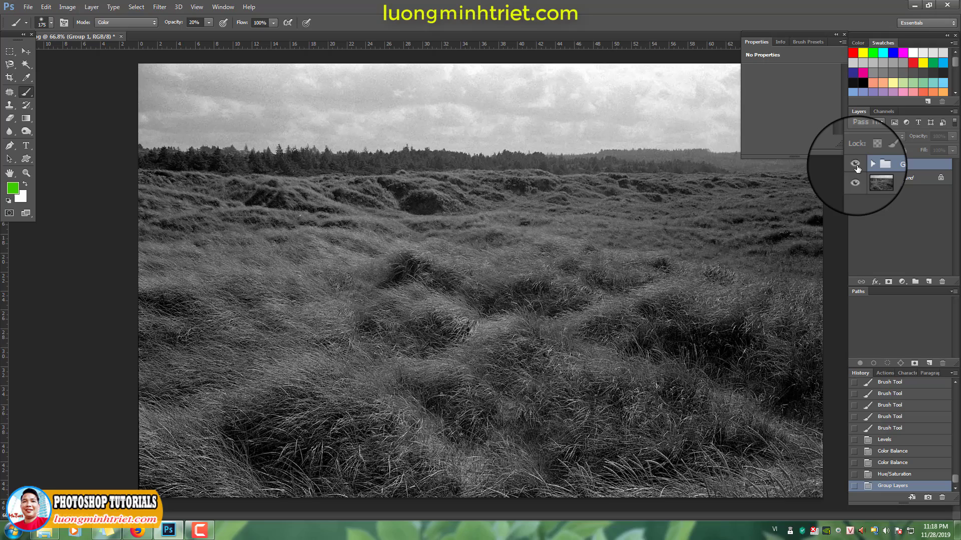
pyautogui.click(856, 165)
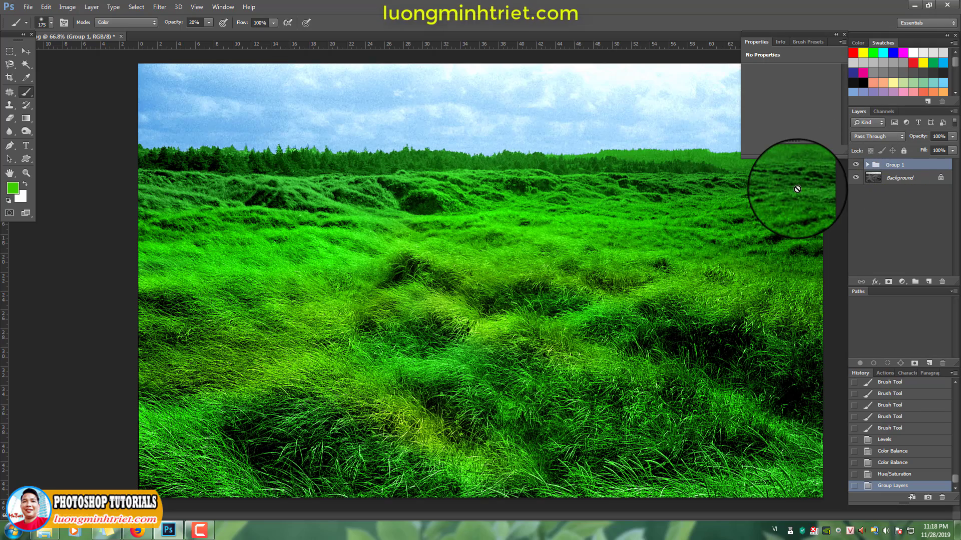
pyautogui.press('f')
pyautogui.press('f')
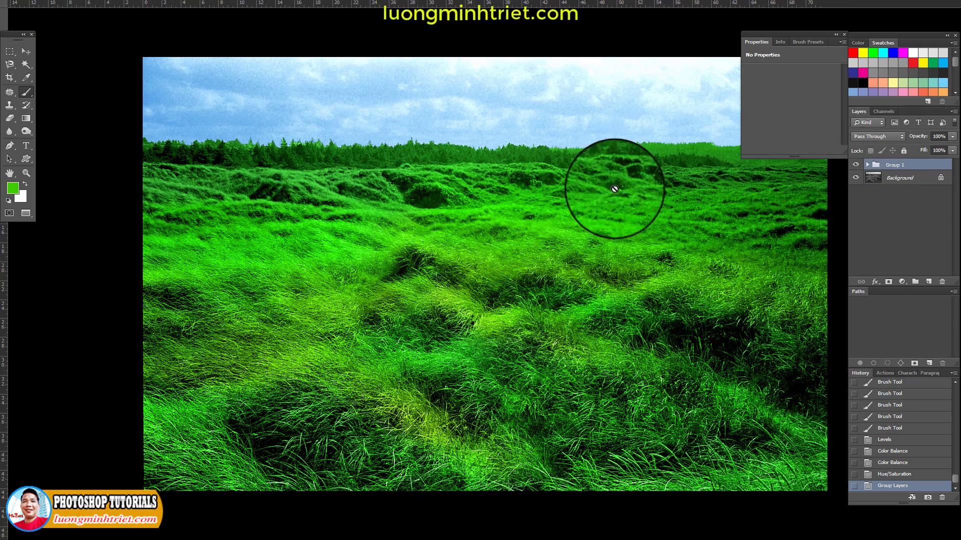
pyautogui.press('f')
pyautogui.press('Tab')
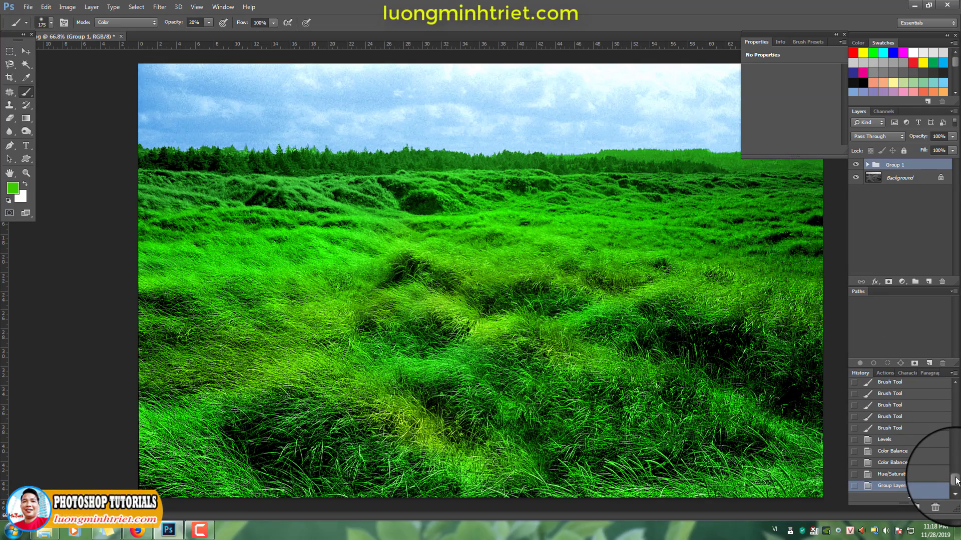
# Compare the colorized result with the original by switching to the Open history state, fitting the image on screen with the panels hidden
pyautogui.moveTo(957, 481); pyautogui.dragTo(955, 381)
pyautogui.click(910, 403)
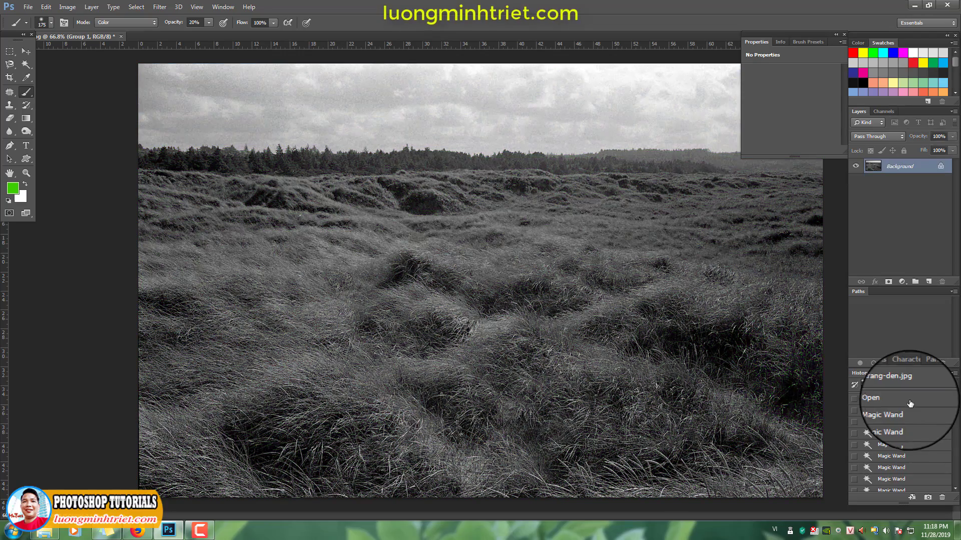
pyautogui.press('Tab')
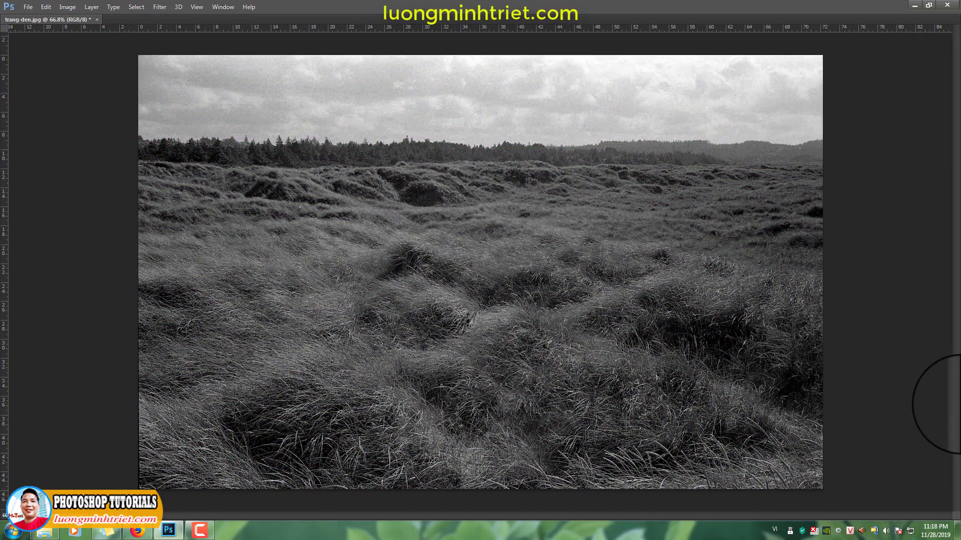
pyautogui.hotkey('ctrl', '0')
pyautogui.hotkey('ctrl', 'z')
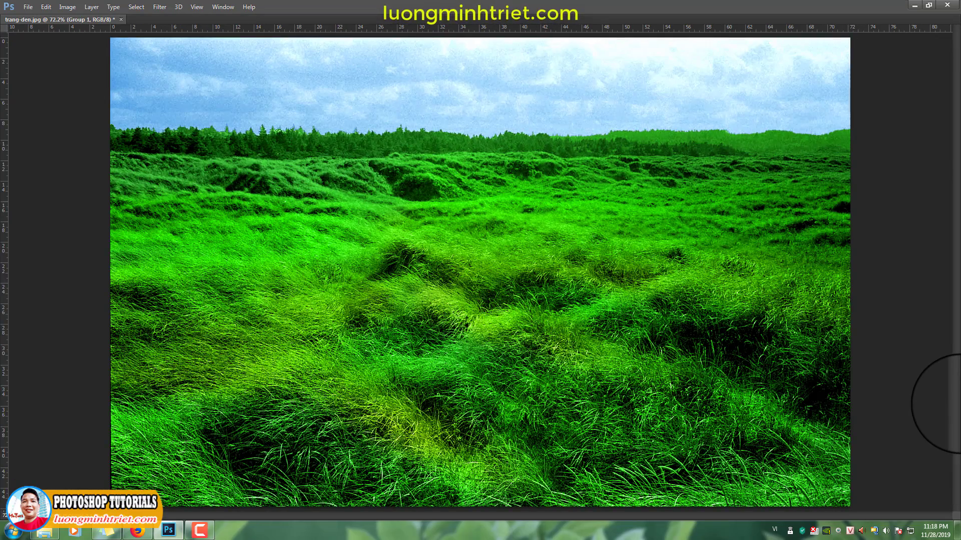
pyautogui.hotkey('ctrl', 'z')
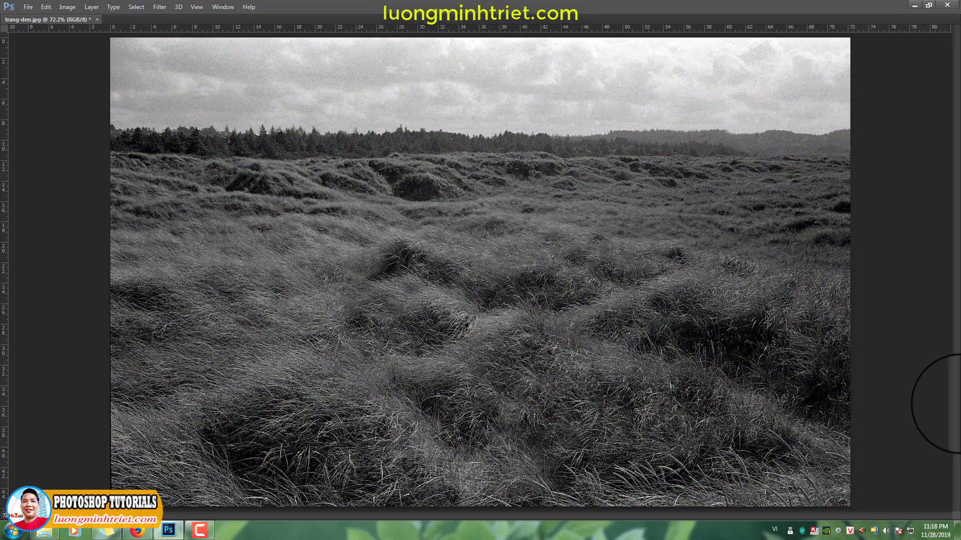
# Restore the photo's colorized state, cycle through the screen modes to preview it, and show the panels again
pyautogui.hotkey('ctrl', 'z')
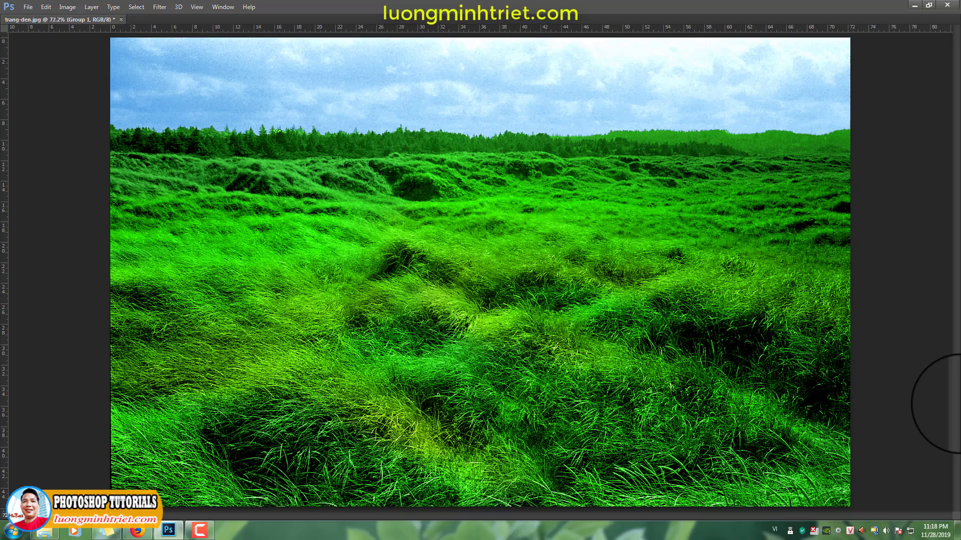
pyautogui.press('f')
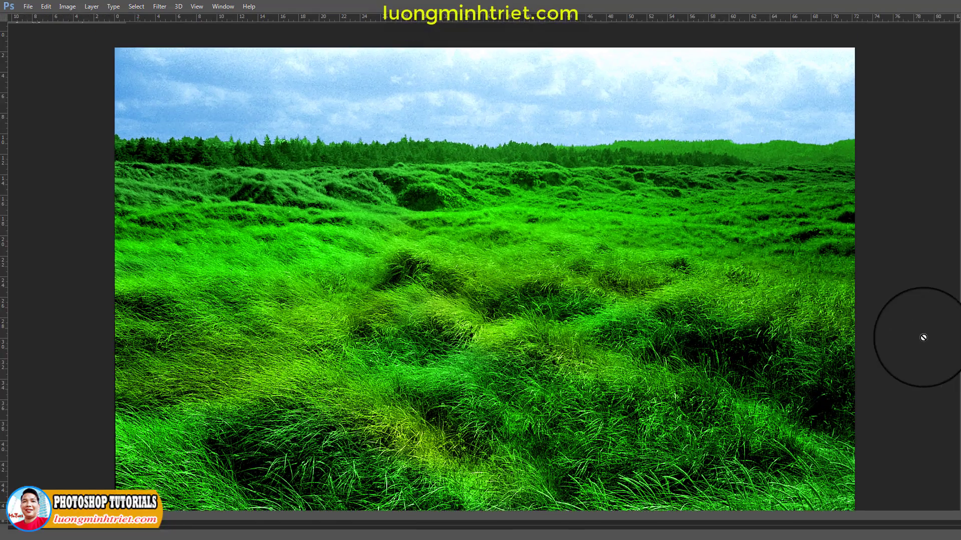
pyautogui.press('f')
pyautogui.press('f')
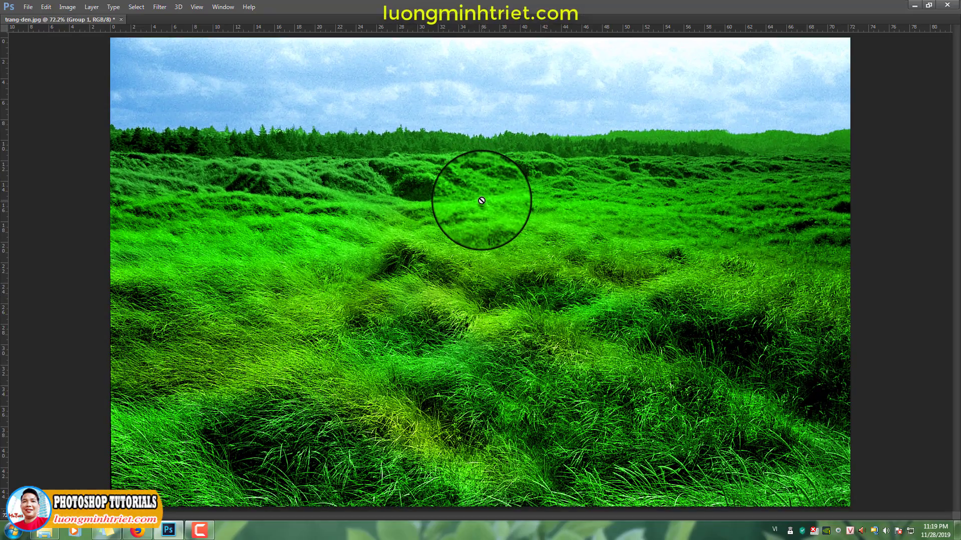
pyautogui.press('Tab')
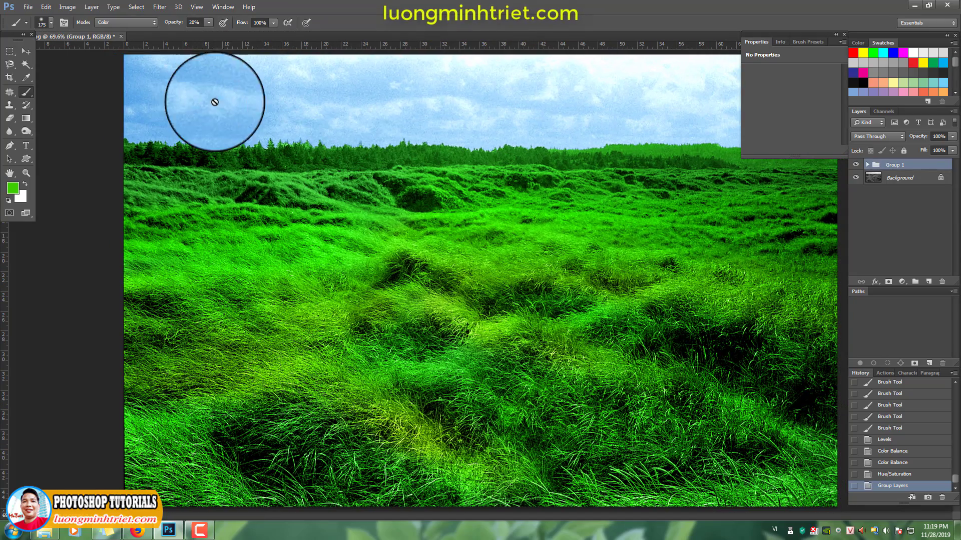
# Float the trang-den.jpg document in its own window and duplicate the image
pyautogui.moveTo(76, 37); pyautogui.dragTo(118, 50)
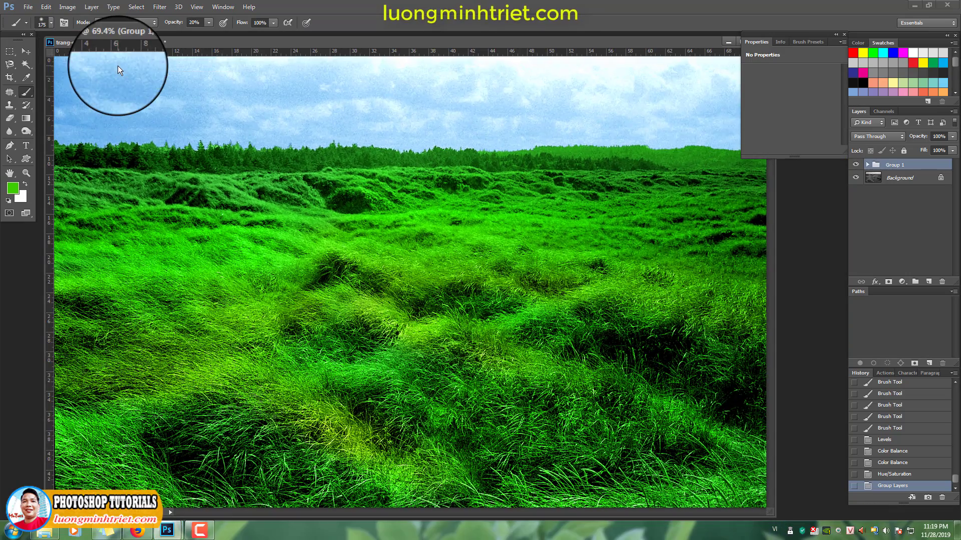
pyautogui.rightClick(220, 42)
pyautogui.click(234, 47)
pyautogui.press('Return')
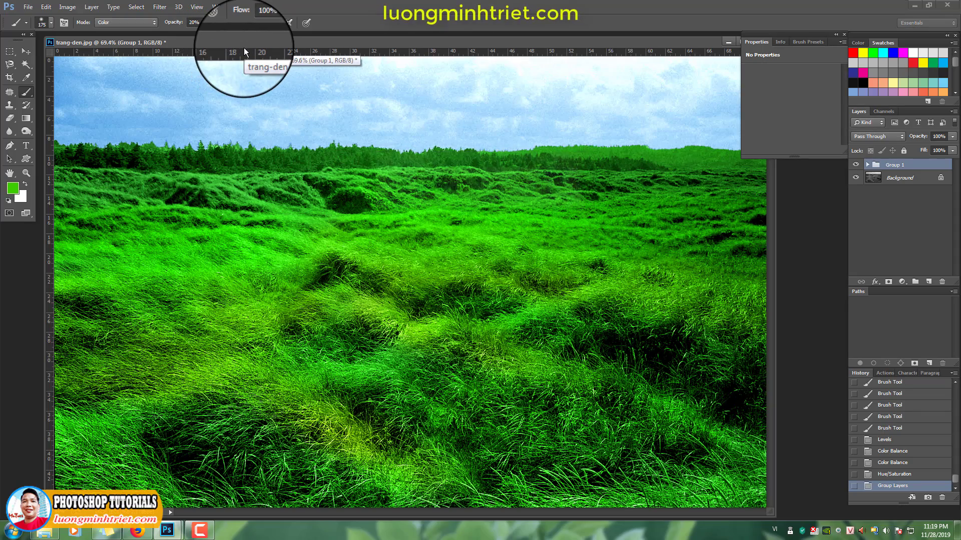
# Move the duplicate's window aside and hide Group 1 in trang-den.jpg to show its black-and-white original at 50% zoom
pyautogui.moveTo(215, 55); pyautogui.dragTo(247, 96)
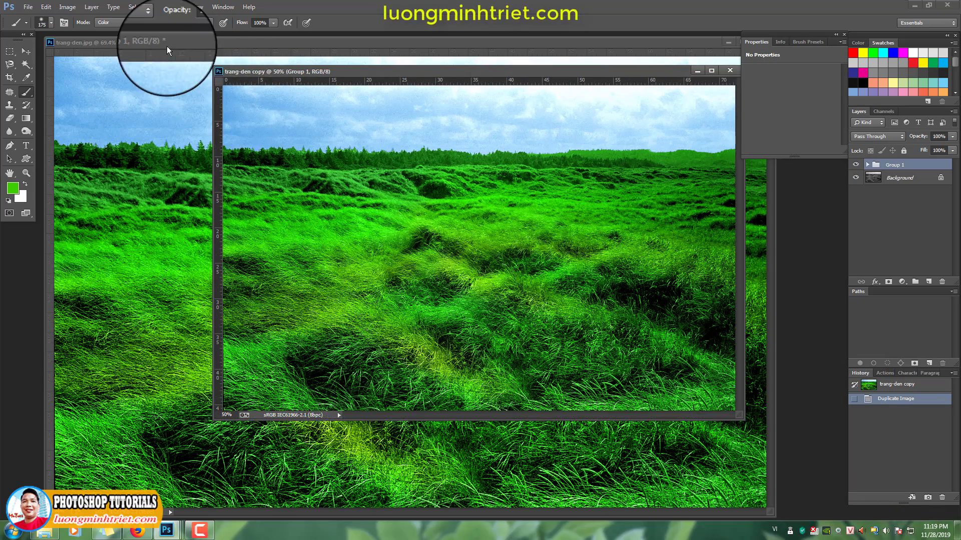
pyautogui.moveTo(164, 44); pyautogui.dragTo(171, 78)
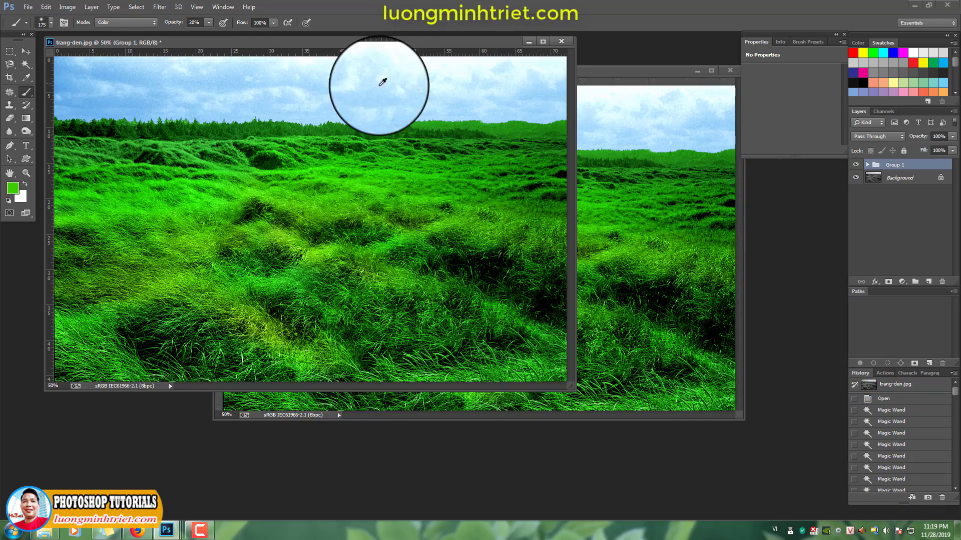
pyautogui.click(856, 164)
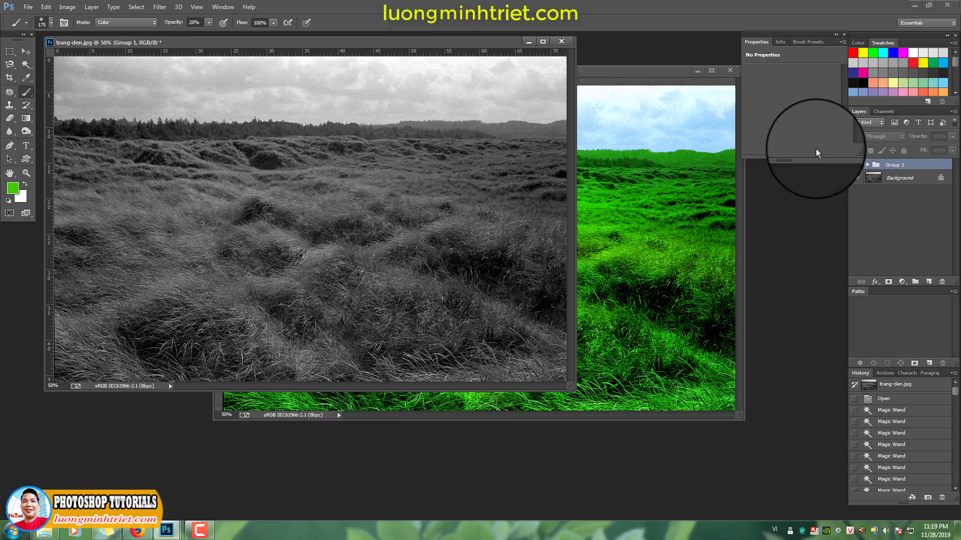
# Hide the panels and arrange the black-and-white window at the upper left with the colorized copy overlapping at its lower right for comparison
pyautogui.click(636, 71)
pyautogui.press('Tab')
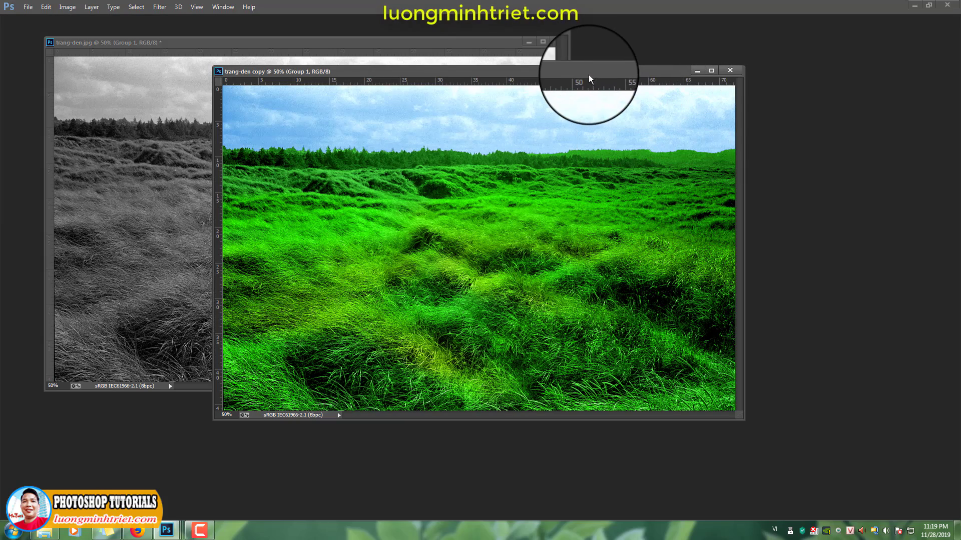
pyautogui.moveTo(588, 74); pyautogui.dragTo(773, 127)
pyautogui.click(443, 44)
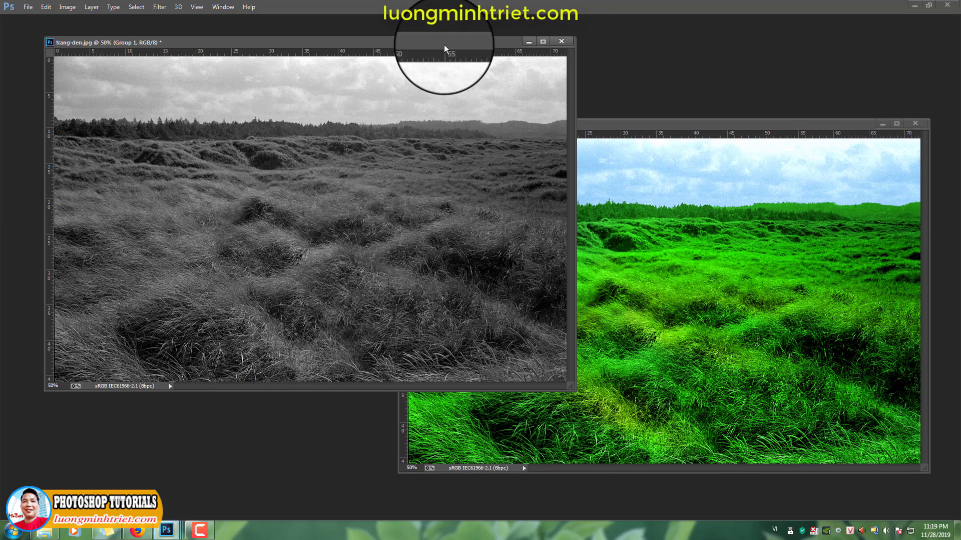
pyautogui.moveTo(434, 43); pyautogui.dragTo(392, 27)
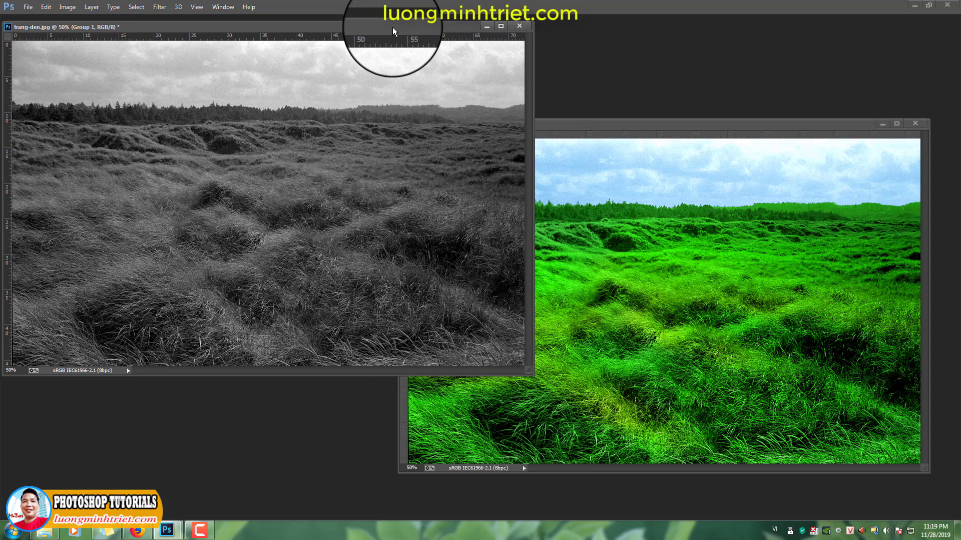
pyautogui.click(597, 124)
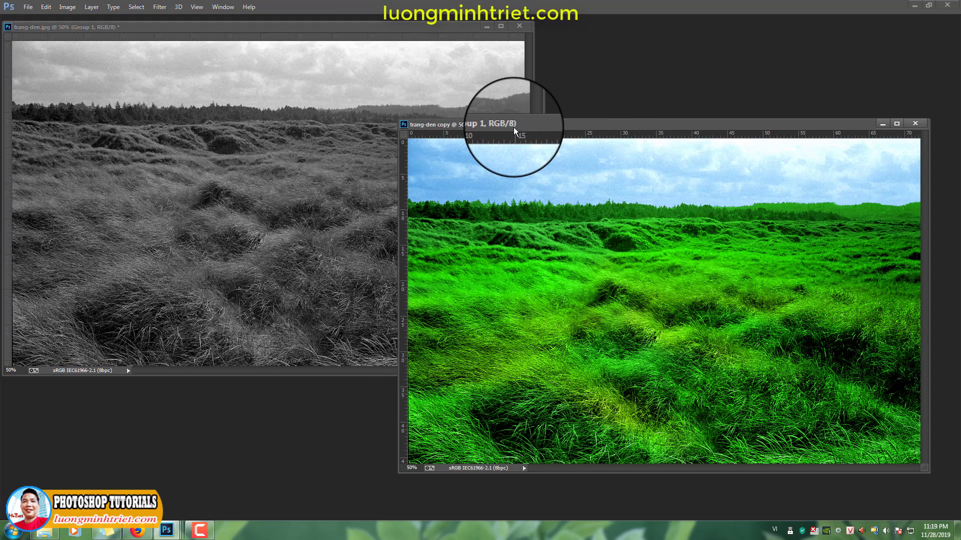
pyautogui.moveTo(514, 124); pyautogui.dragTo(484, 106)
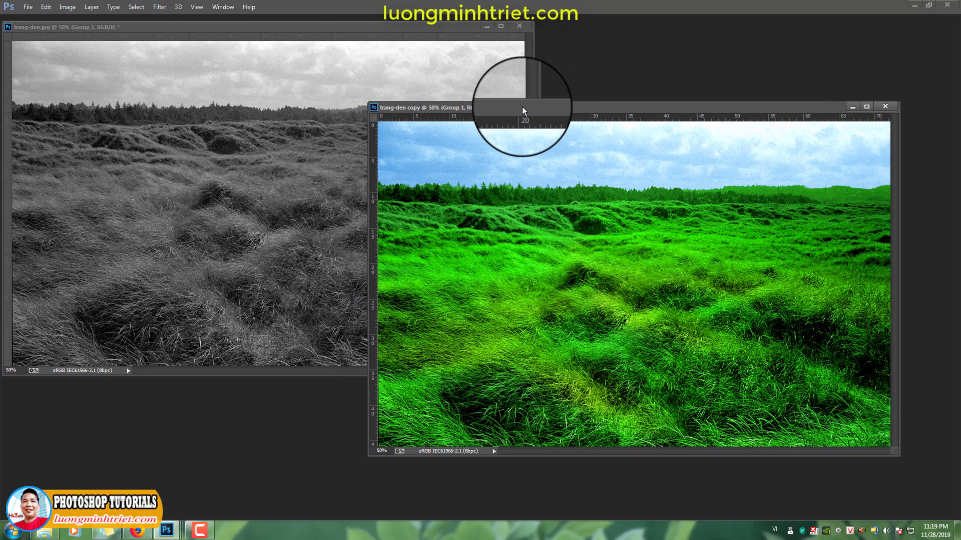
pyautogui.moveTo(521, 107); pyautogui.dragTo(532, 151)
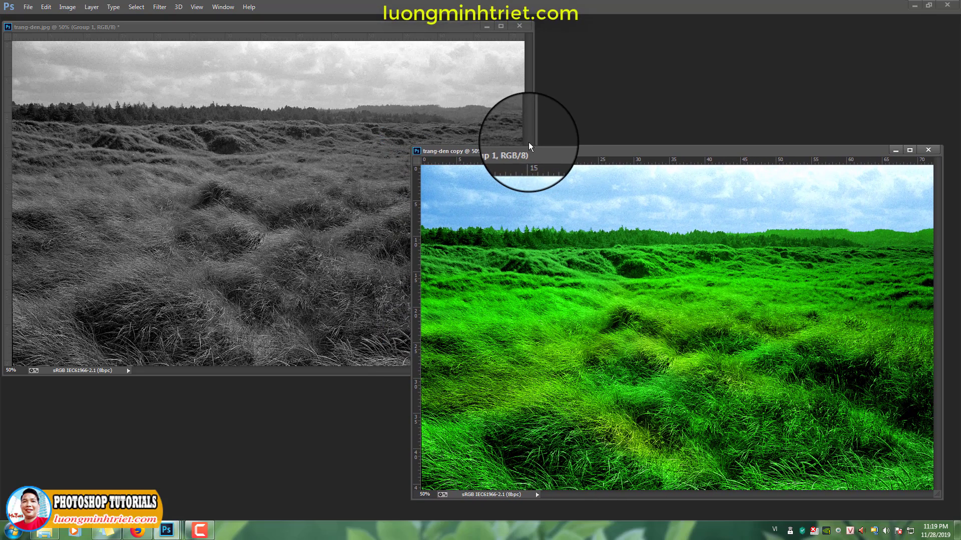